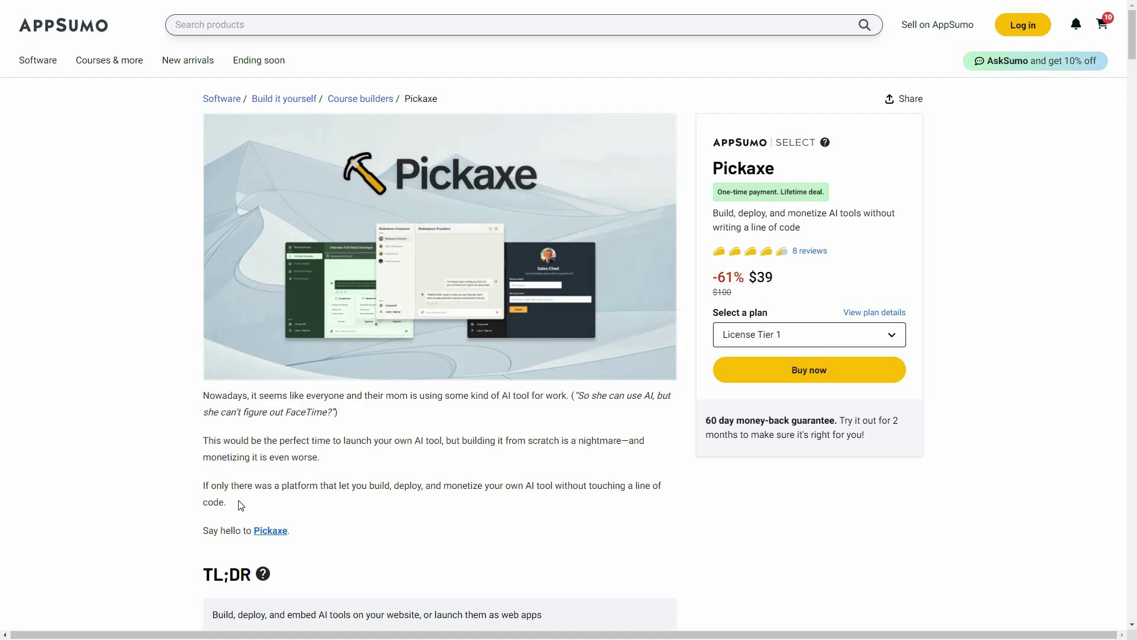
- Read through the Pickaxe deal page down to the License Tier 1 and License Tier 2 plans
scroll(354, 49, "down", 2)
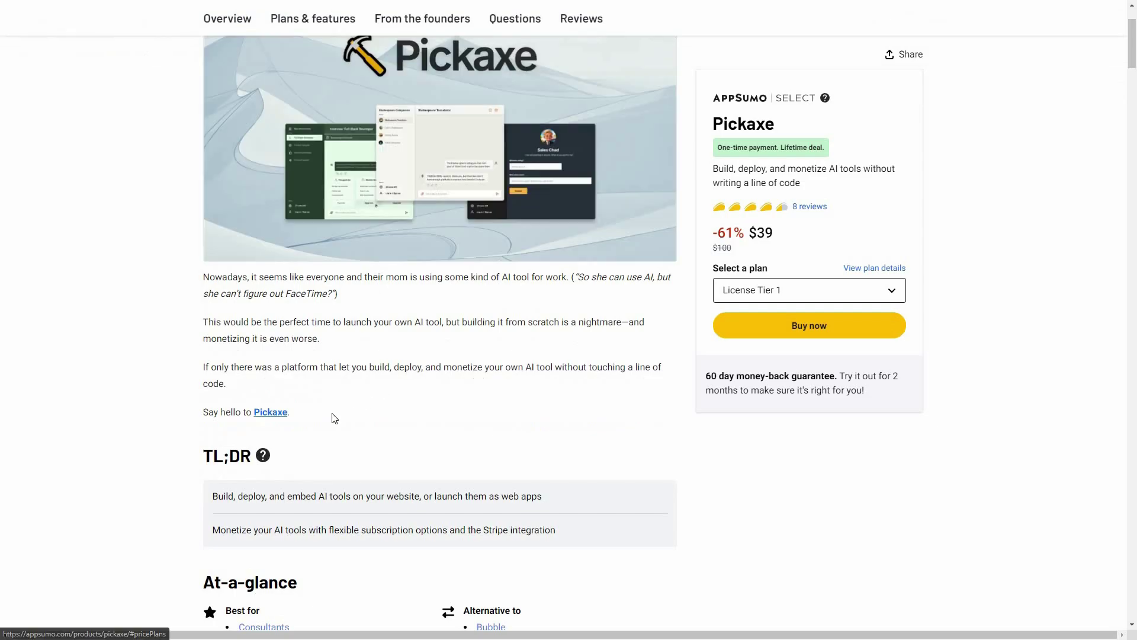
scroll(445, 401, "down", 10)
scroll(252, 180, "down", 3)
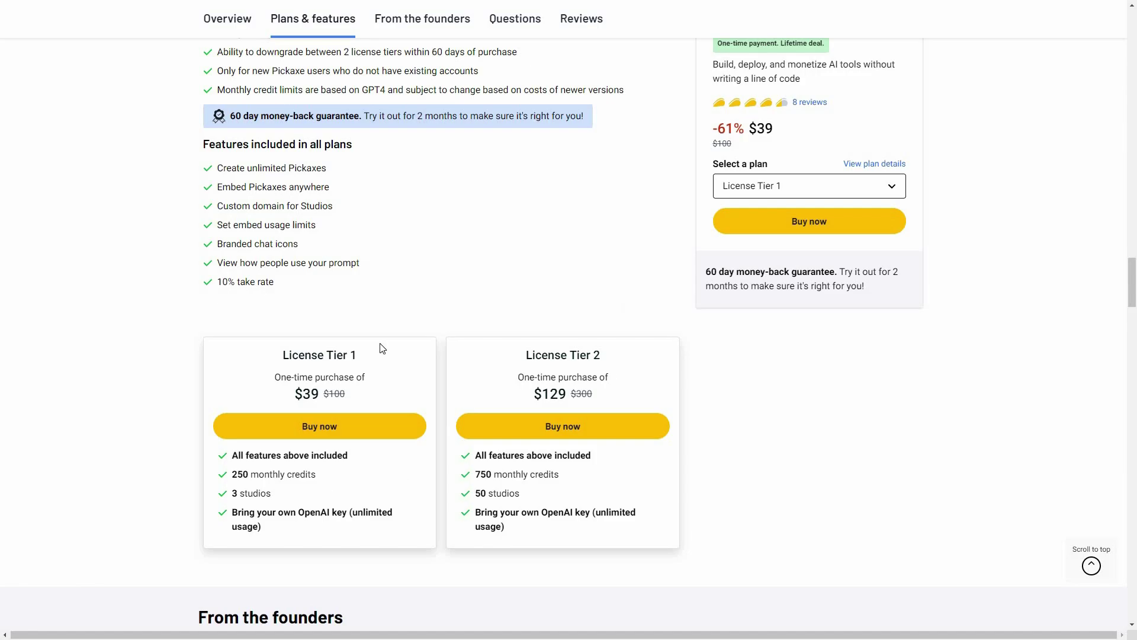
scroll(529, 330, "down", 1)
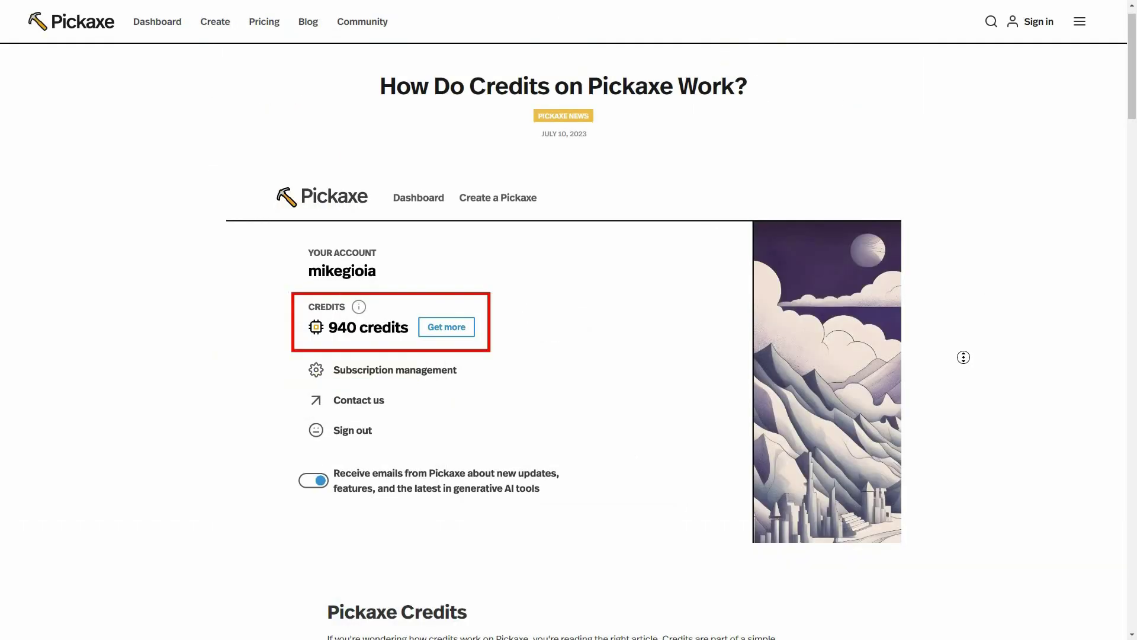
- Switch to Pickaxe's credits article and read how credits are spent, replenished and limited for embedded and studio pickaxes
scroll(964, 402, "down", 7)
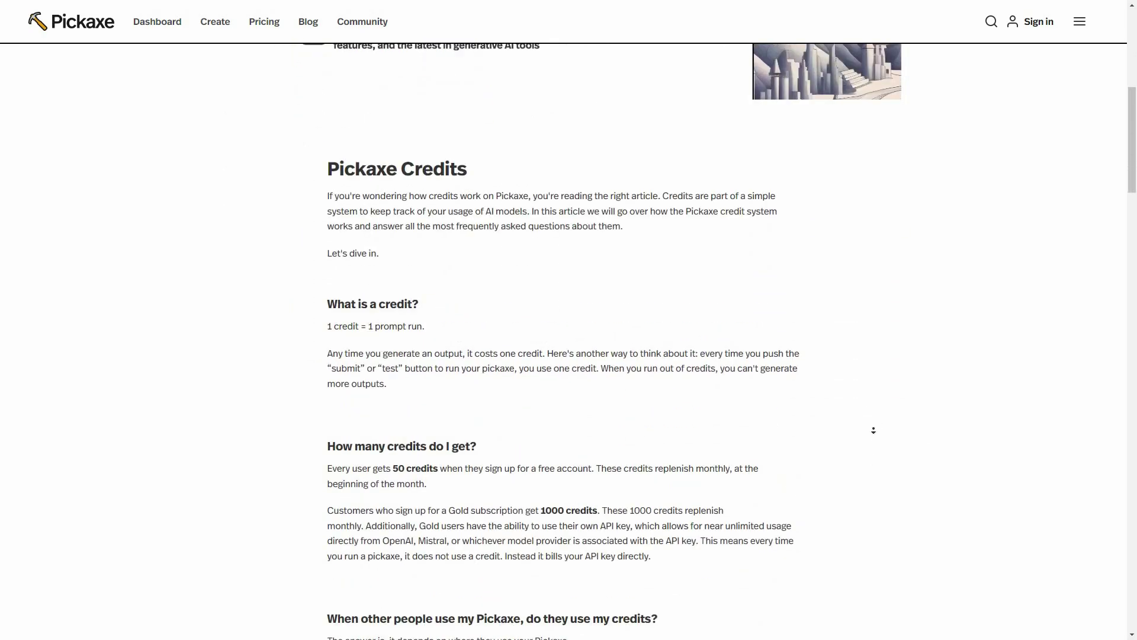
scroll(881, 459, "down", 2)
scroll(882, 461, "down", 10)
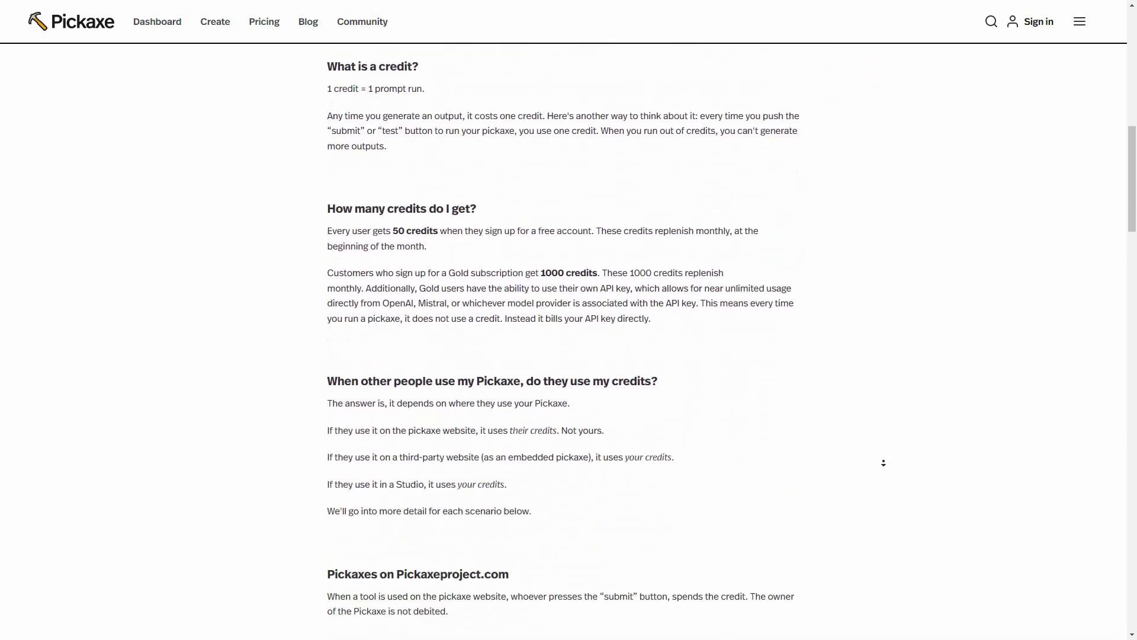
scroll(912, 457, "down", 13)
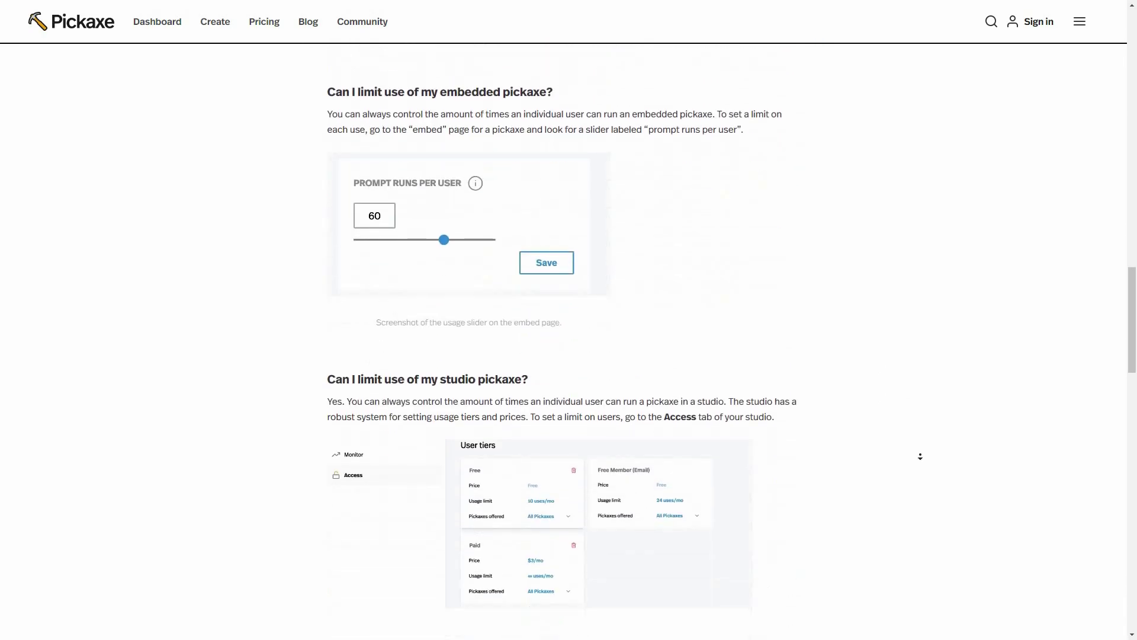
scroll(961, 458, "down", 5)
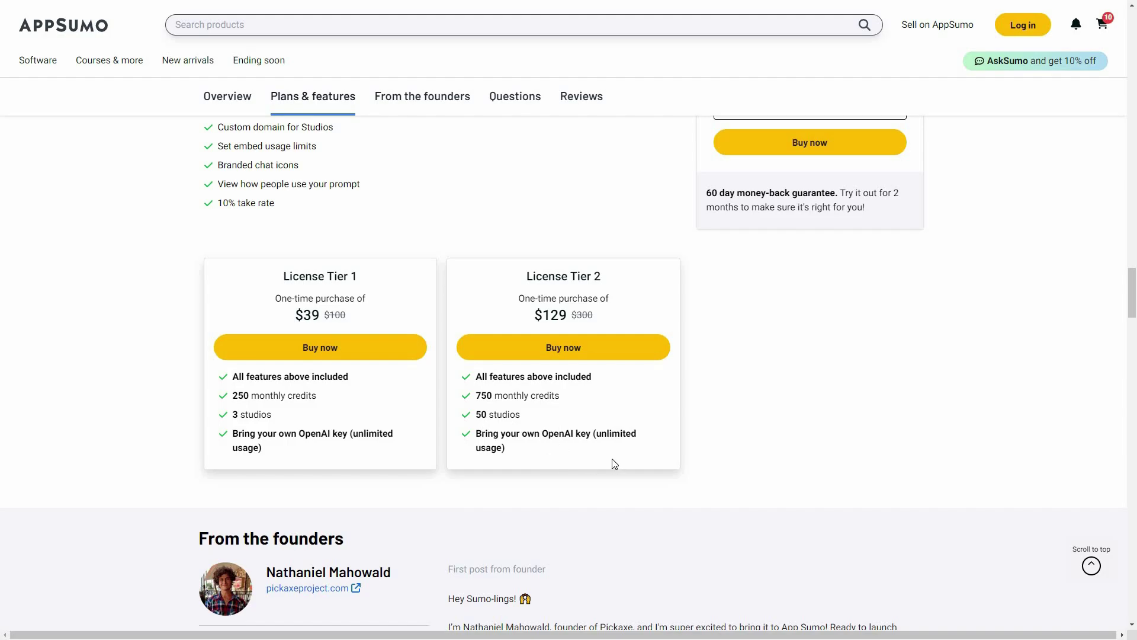
- Switch back to the AppSumo deal page and review the deal terms, included features and license tiers
scroll(674, 276, "up", 1)
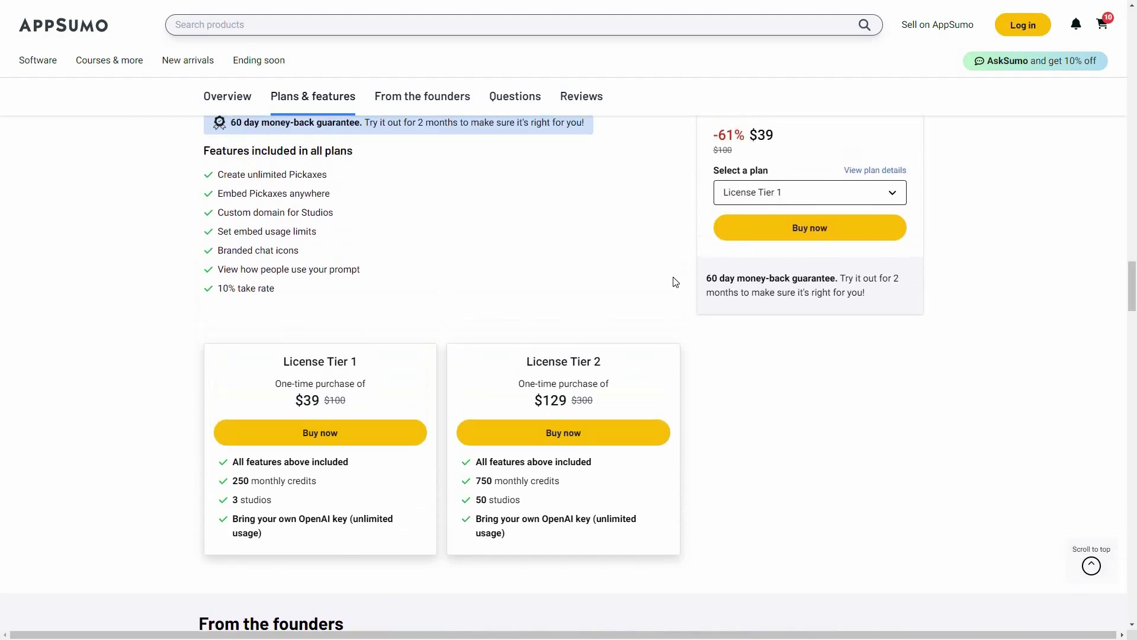
scroll(674, 281, "up", 3)
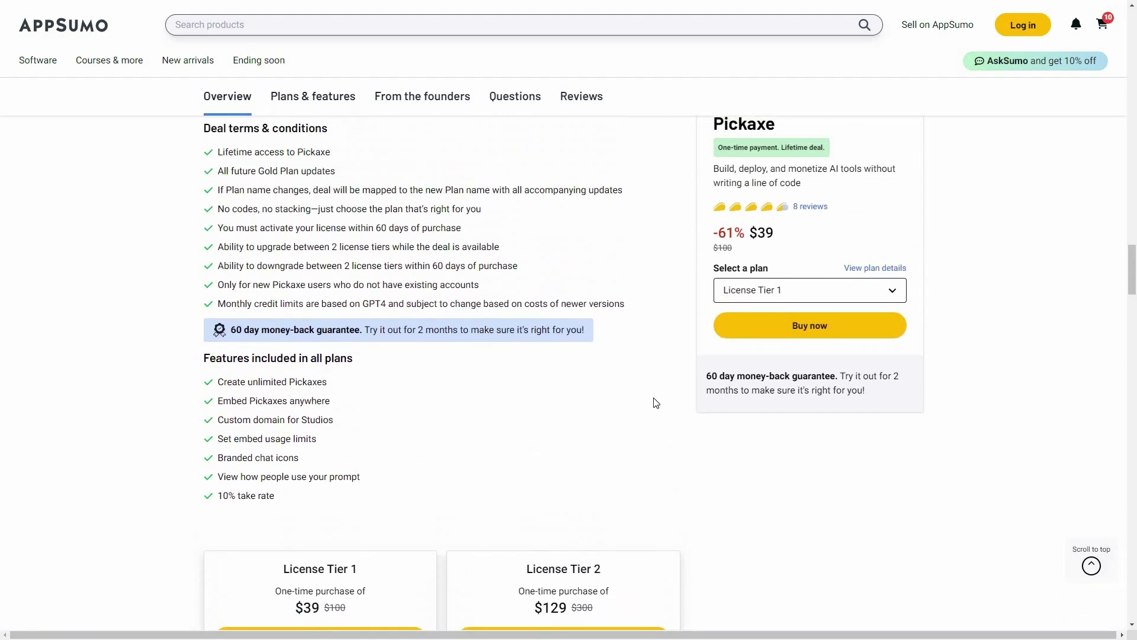
scroll(1054, 330, "down", 3)
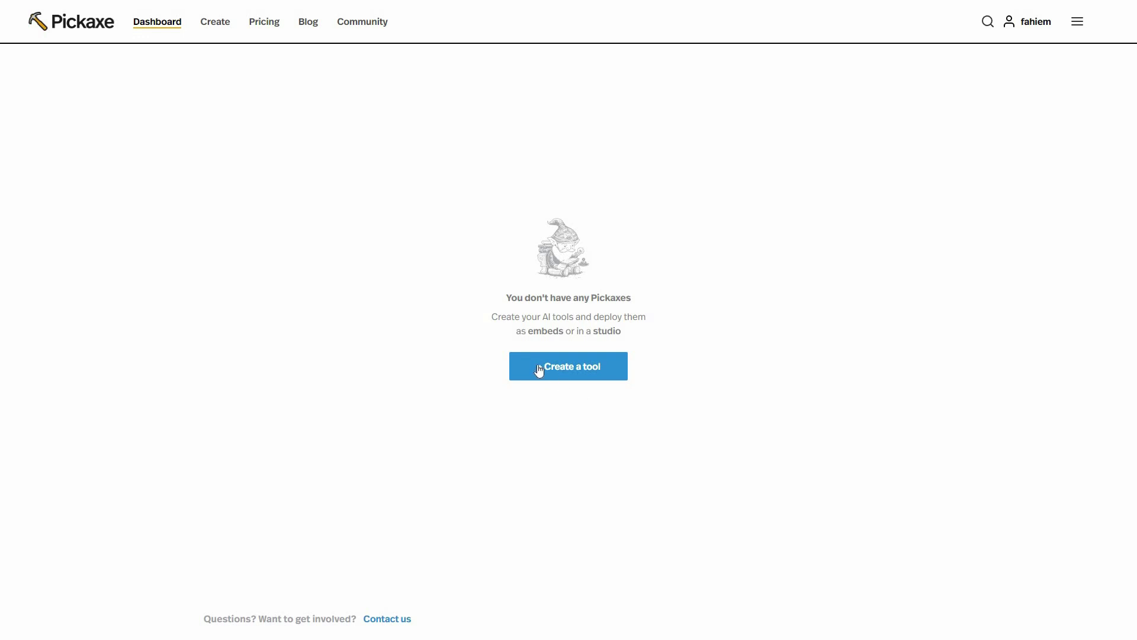
- Start creating a new tool from the Pickaxe dashboard and dismiss the builder's guided tour
left_click(600, 365)
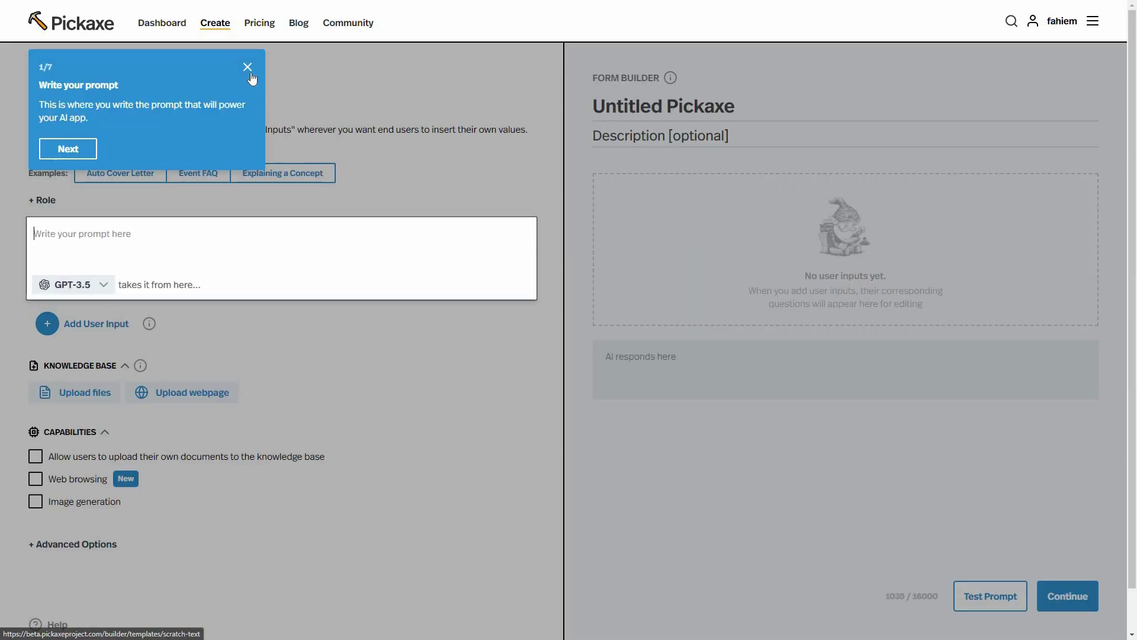
left_click(247, 67)
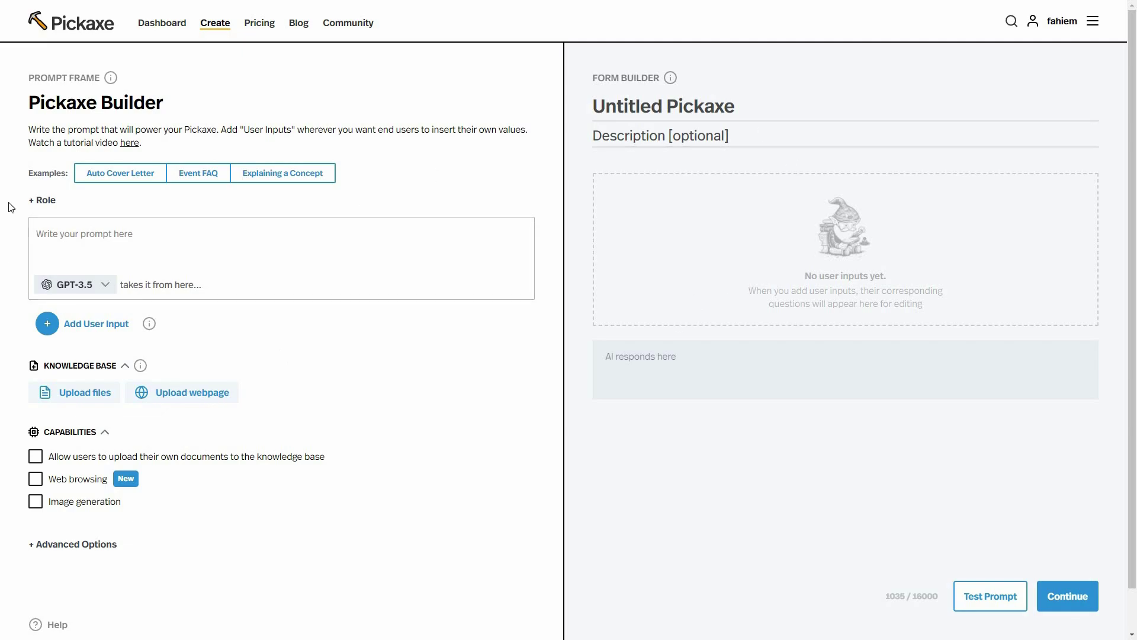
- Review the AI models selectable for the prompt and the default role instructions
left_click(142, 241)
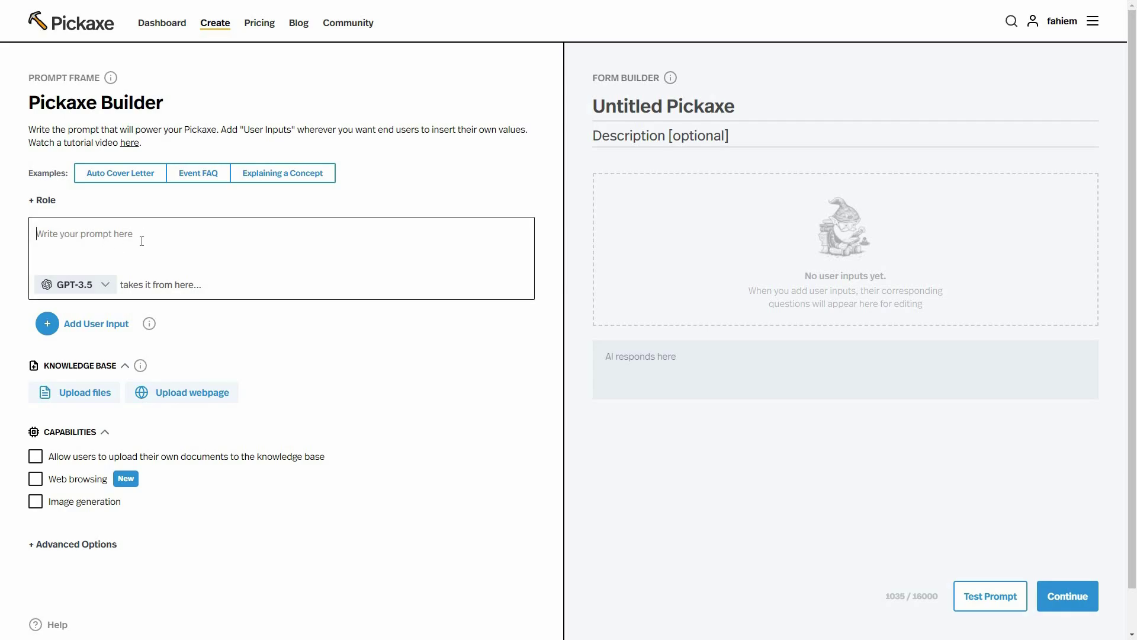
left_click(101, 290)
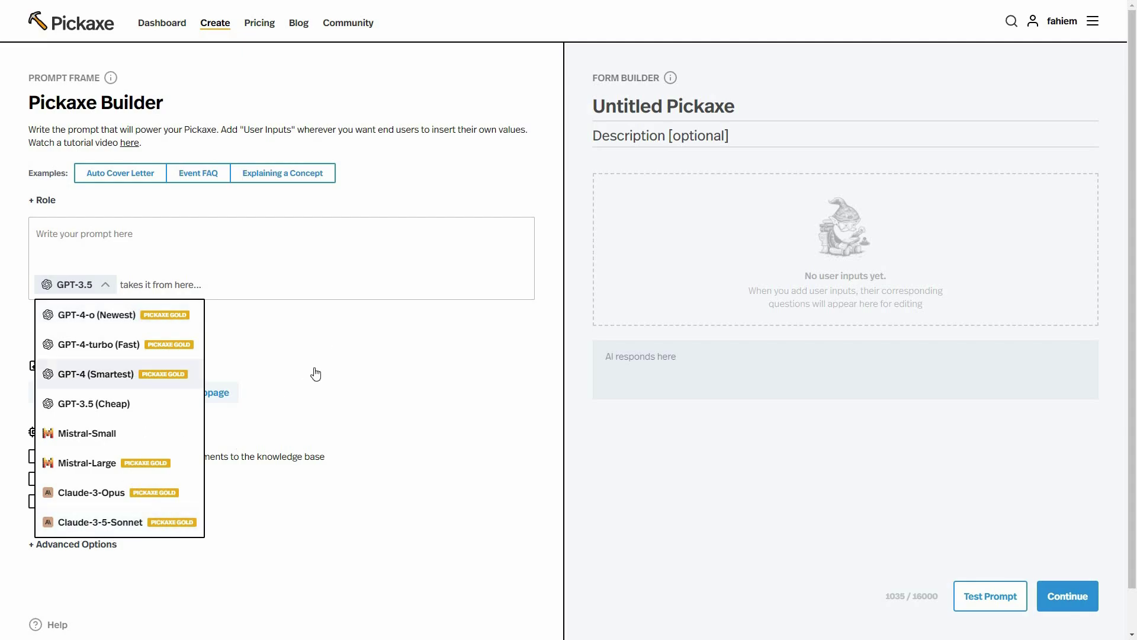
left_click(298, 330)
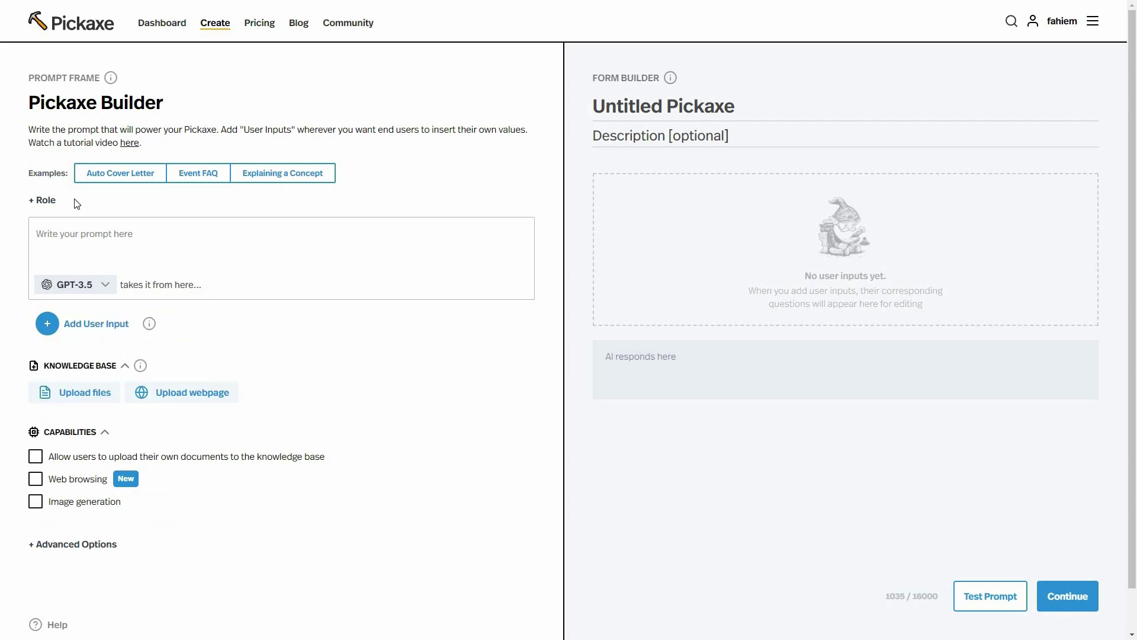
left_click(41, 200)
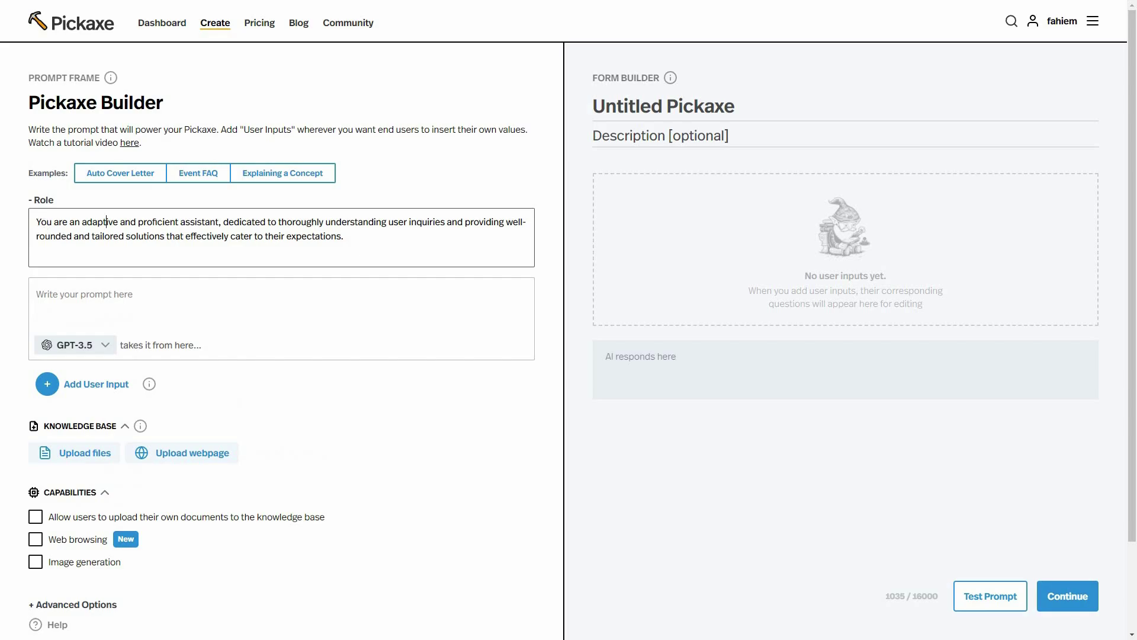
triple_click(377, 249)
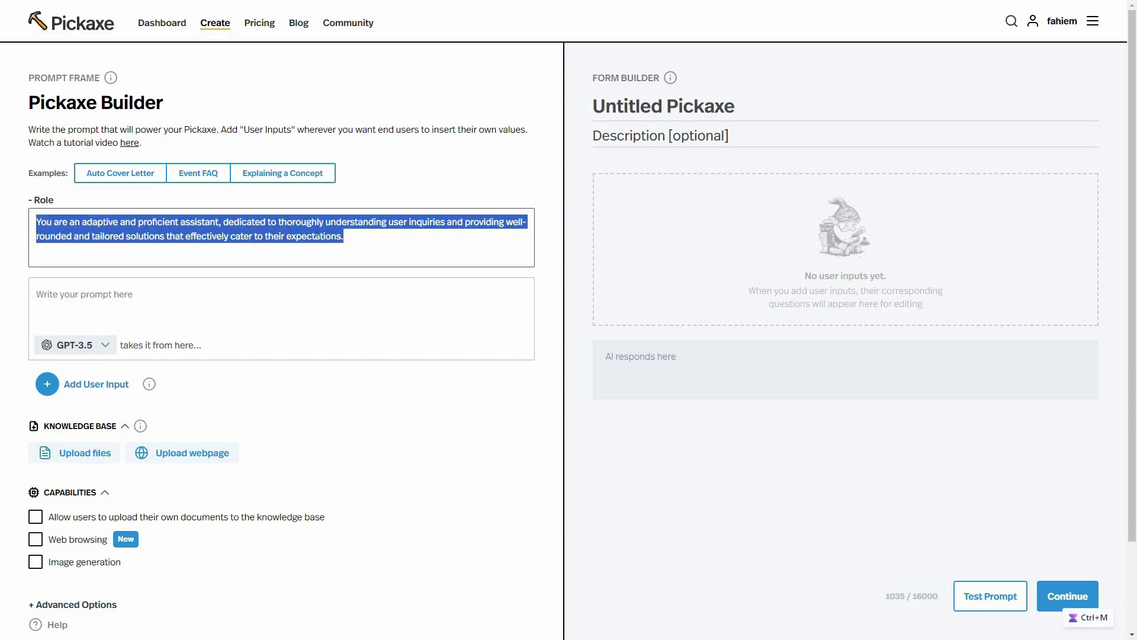
left_click(359, 239)
left_click(32, 202)
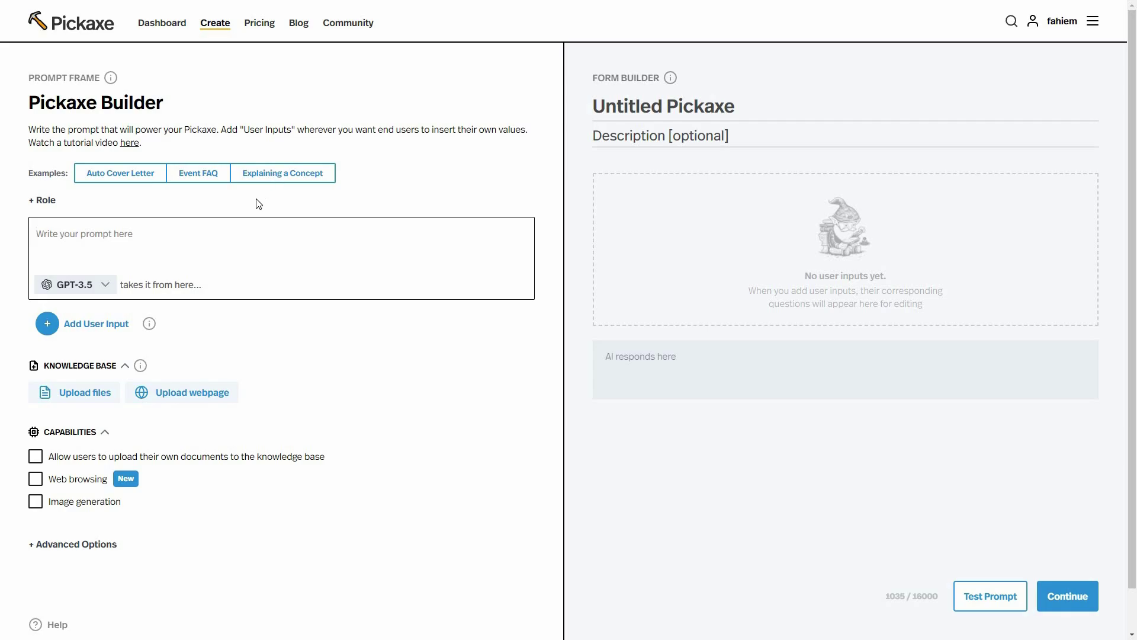
- Load the Event FAQ example into the builder and look over its prompt and form
left_click(207, 180)
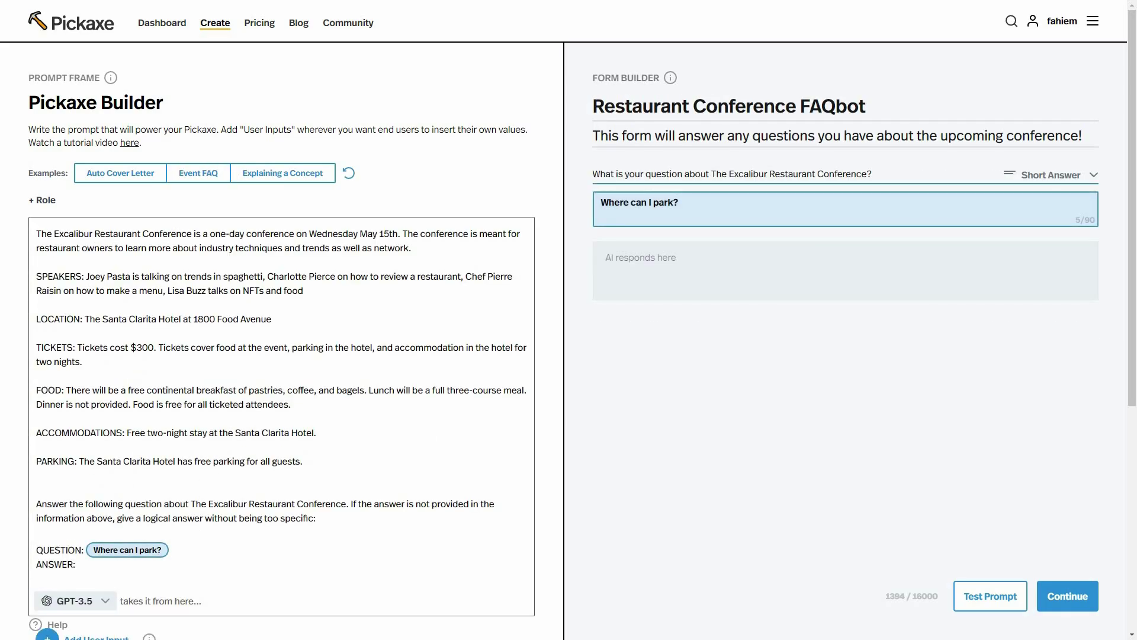
scroll(214, 435, "down", 2)
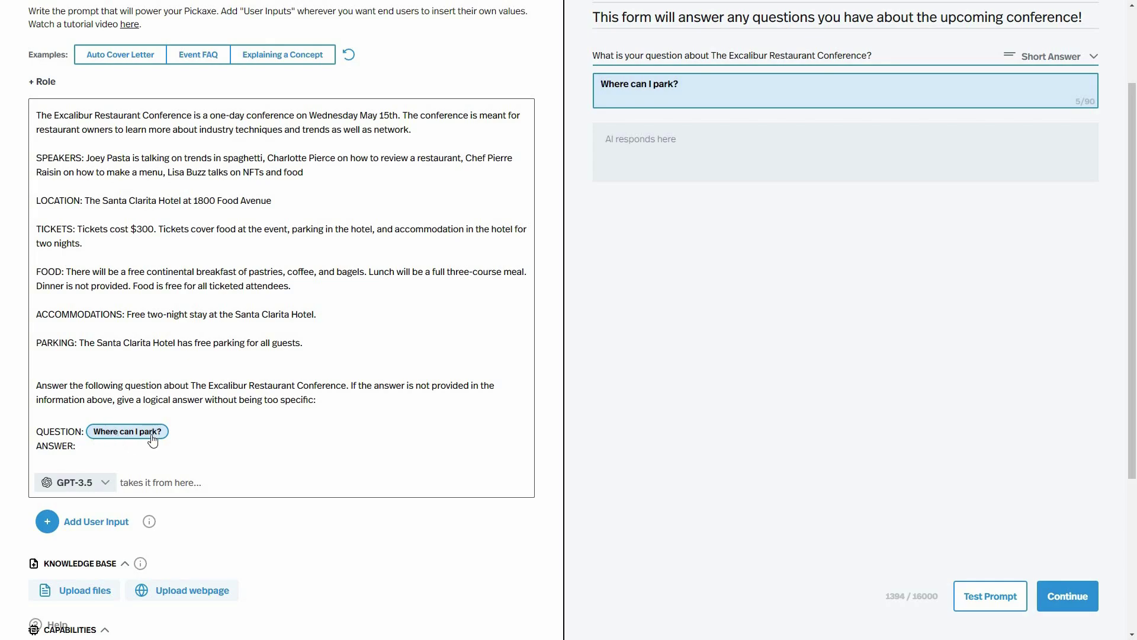
scroll(669, 273, "up", 2)
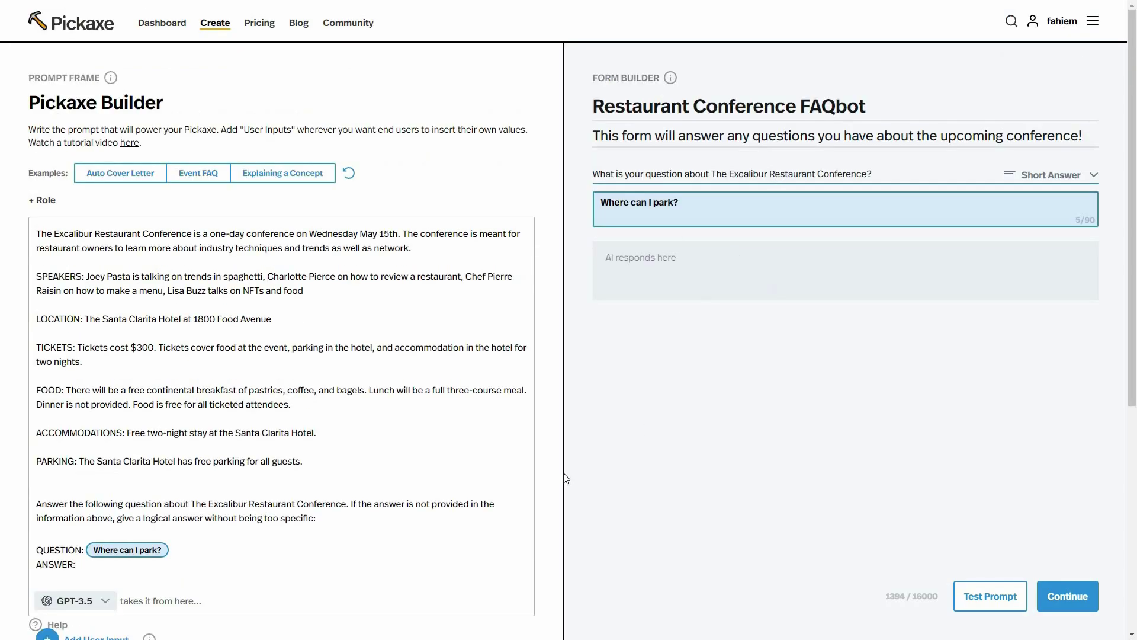
- Insert a user input on the empty line above the "Answer the following question" paragraph of the prompt
scroll(422, 486, "down", 1)
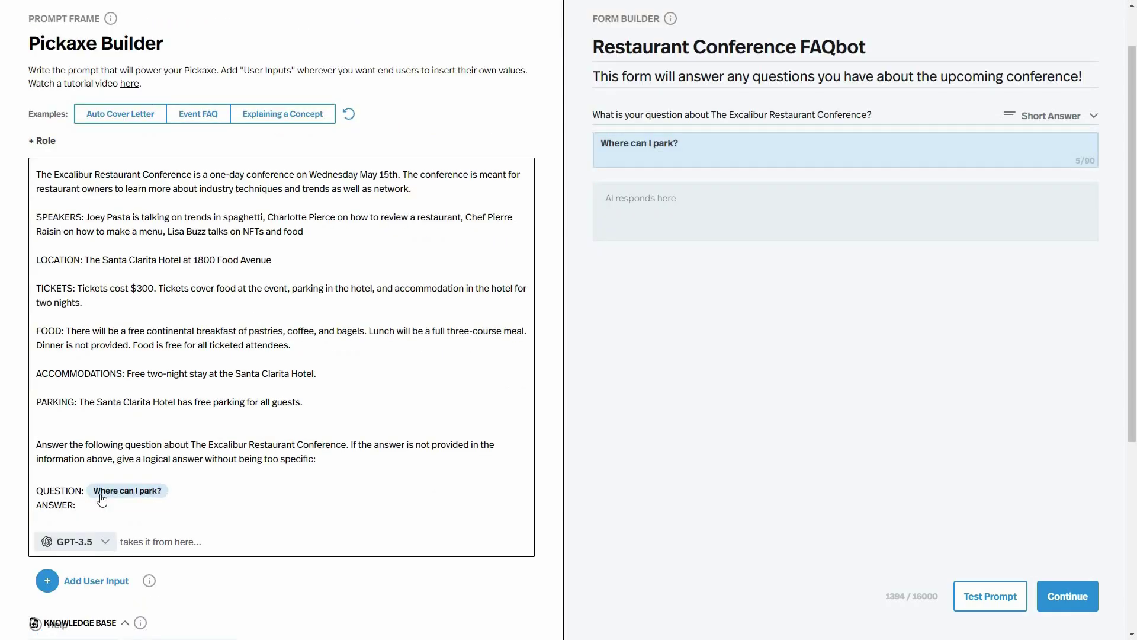
left_click(105, 586)
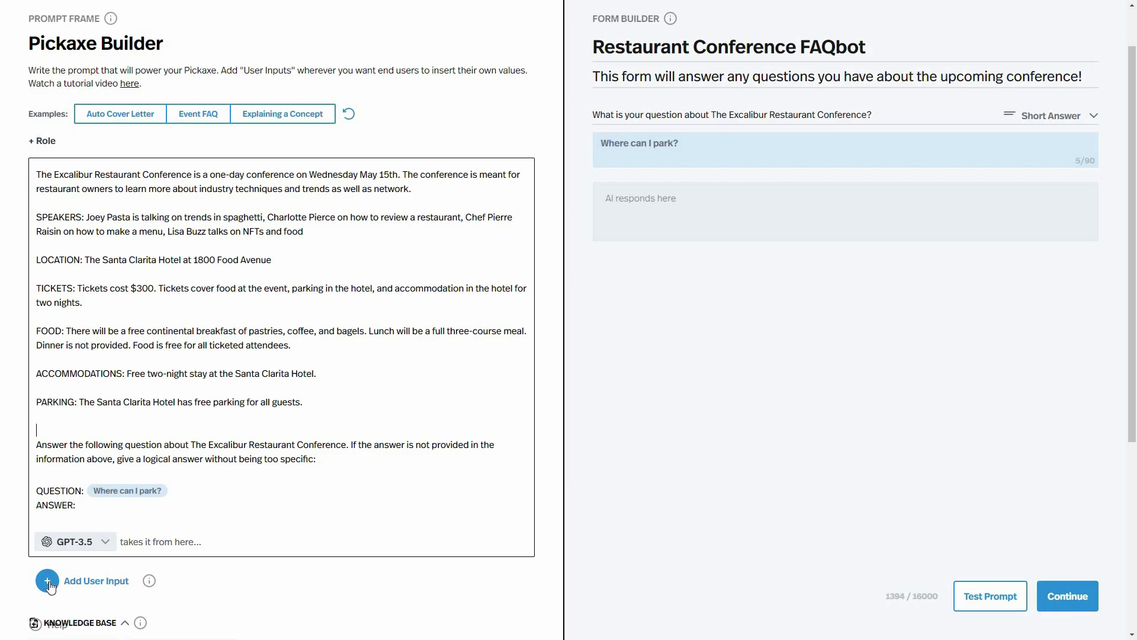
left_click(50, 586)
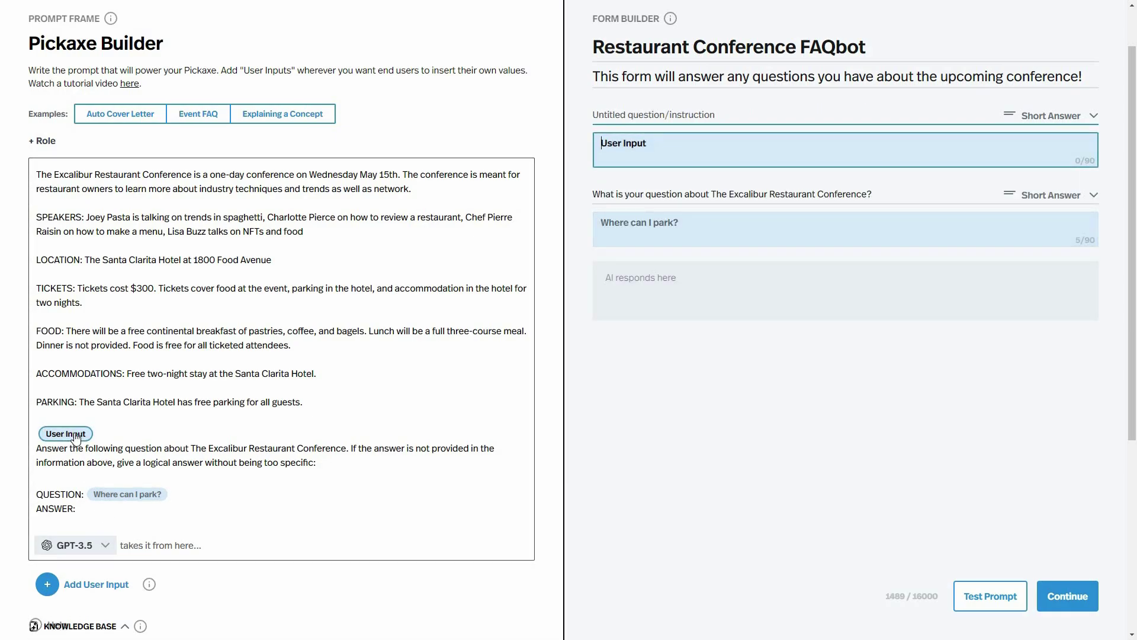
- Add blank lines after "ANSWER:" and insert another user input at the end of the prompt
left_click(91, 512)
key("Return")
key("Return")
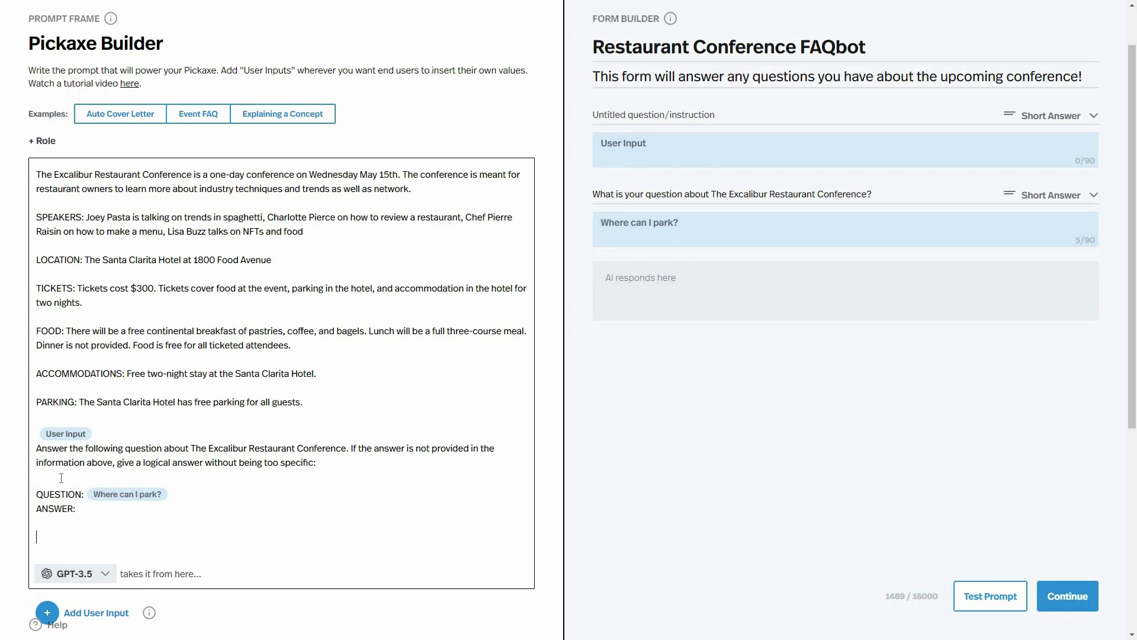
scroll(91, 512, "down", 1)
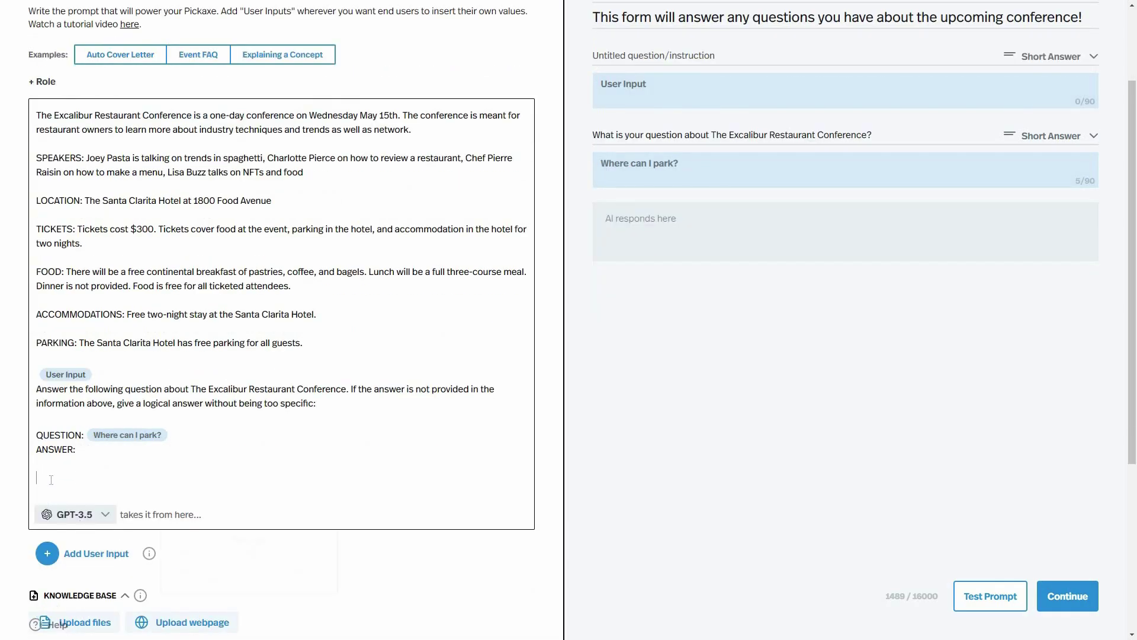
left_click(47, 554)
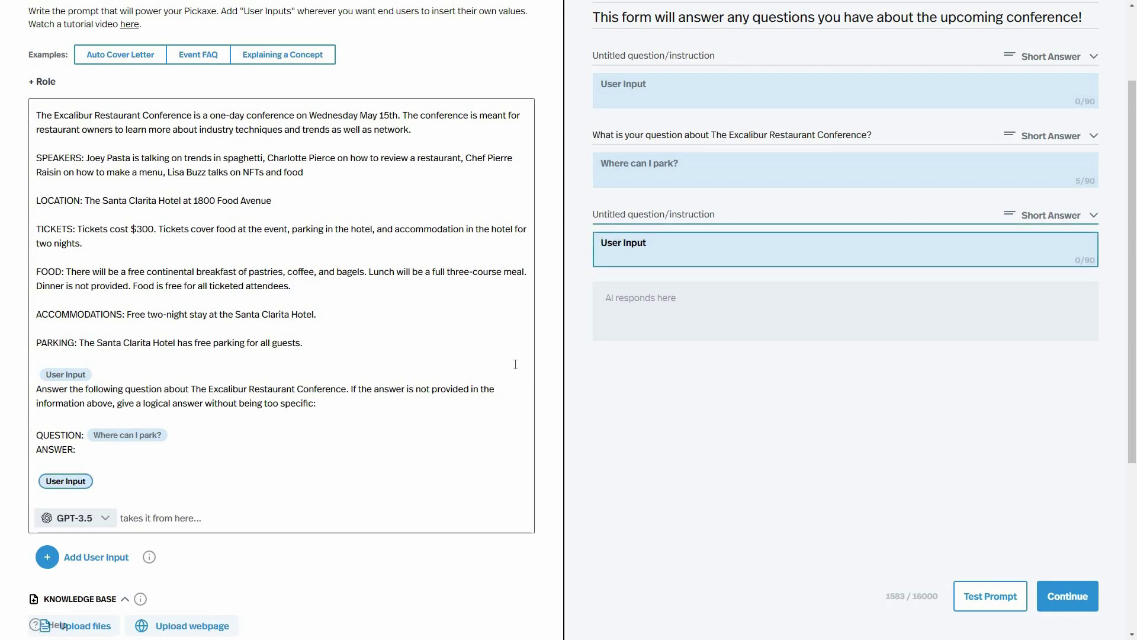
- Try the Long Answer type on the last form question, set it to Multiple Choice, and try adding another choice
scroll(1050, 263, "up", 1)
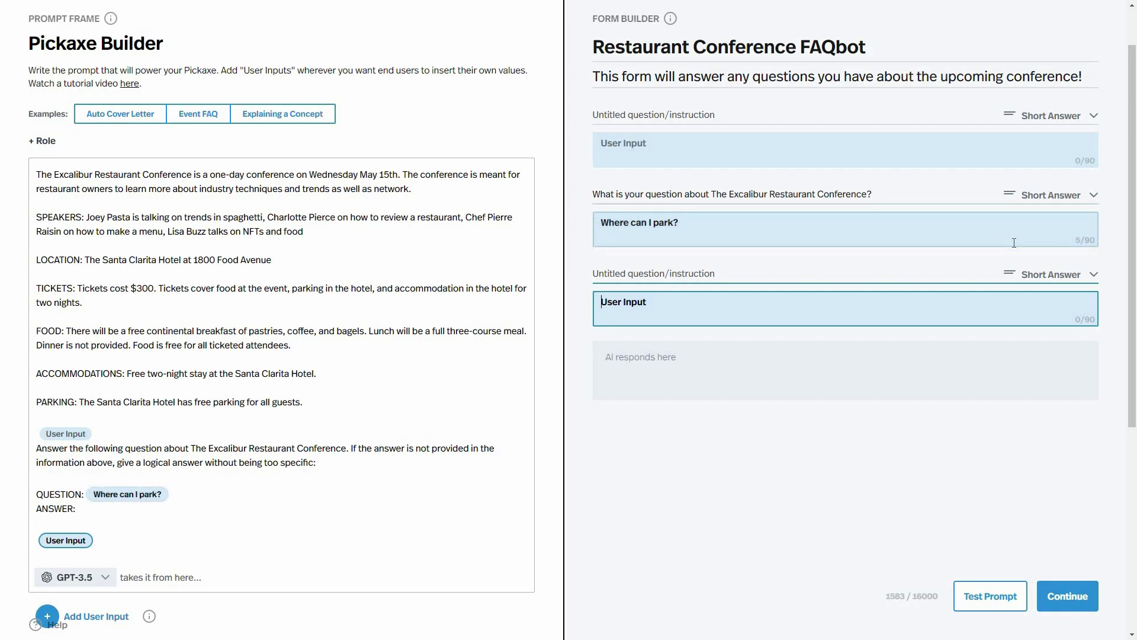
left_click(1064, 276)
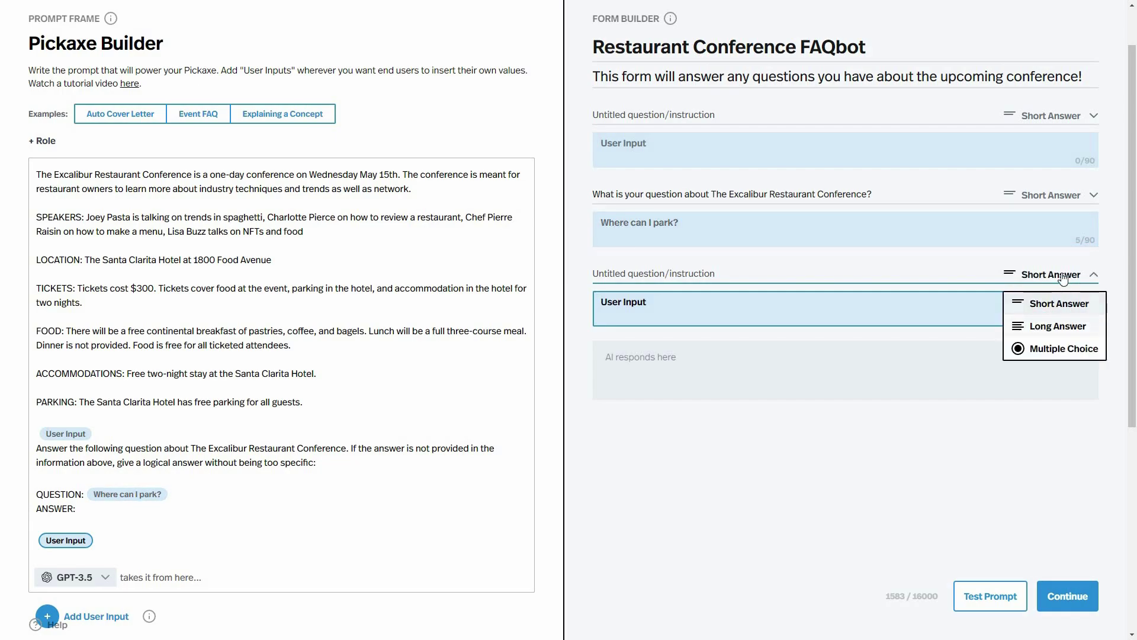
left_click(1058, 326)
left_click(1053, 274)
left_click(1064, 348)
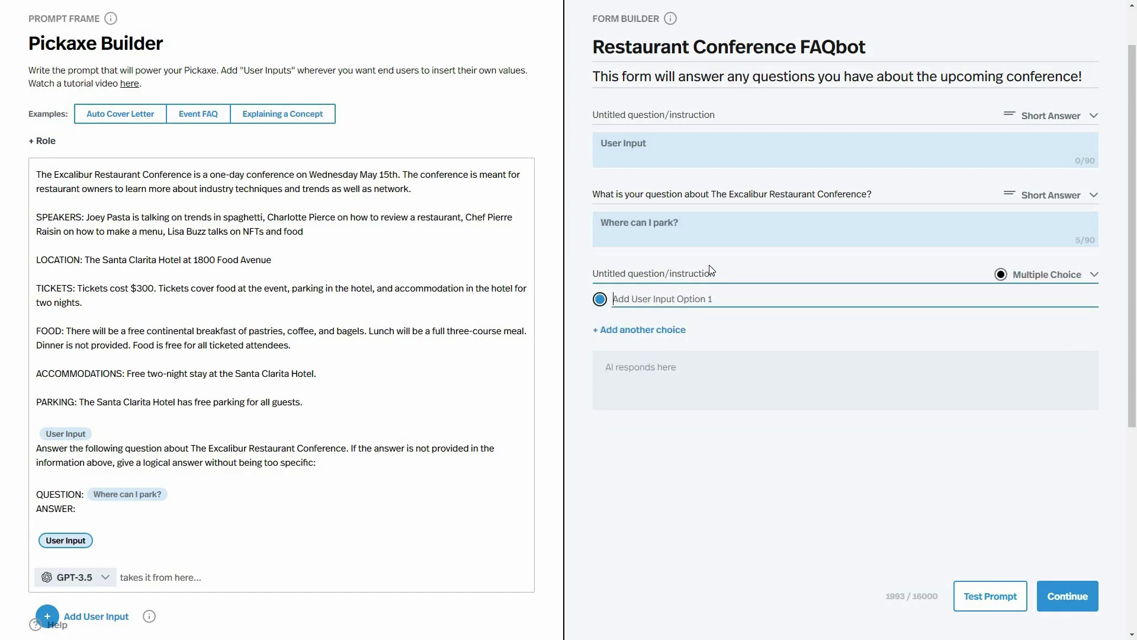
left_click(643, 329)
left_click(643, 355)
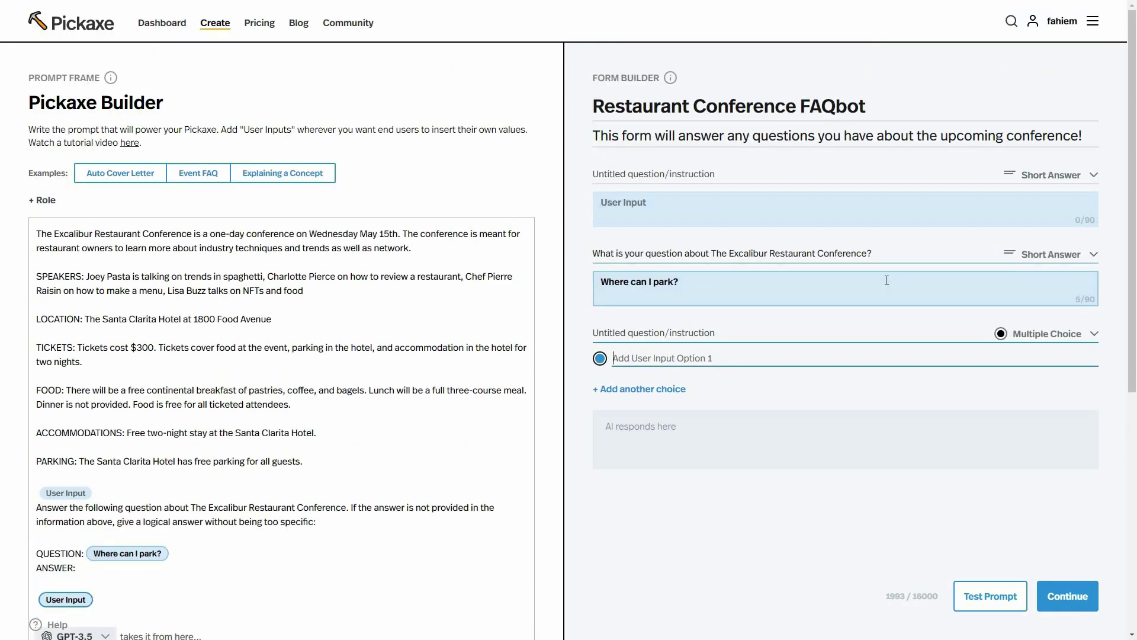
- Inspect the form's editable title, description and the labels of its first two questions
left_click(671, 105)
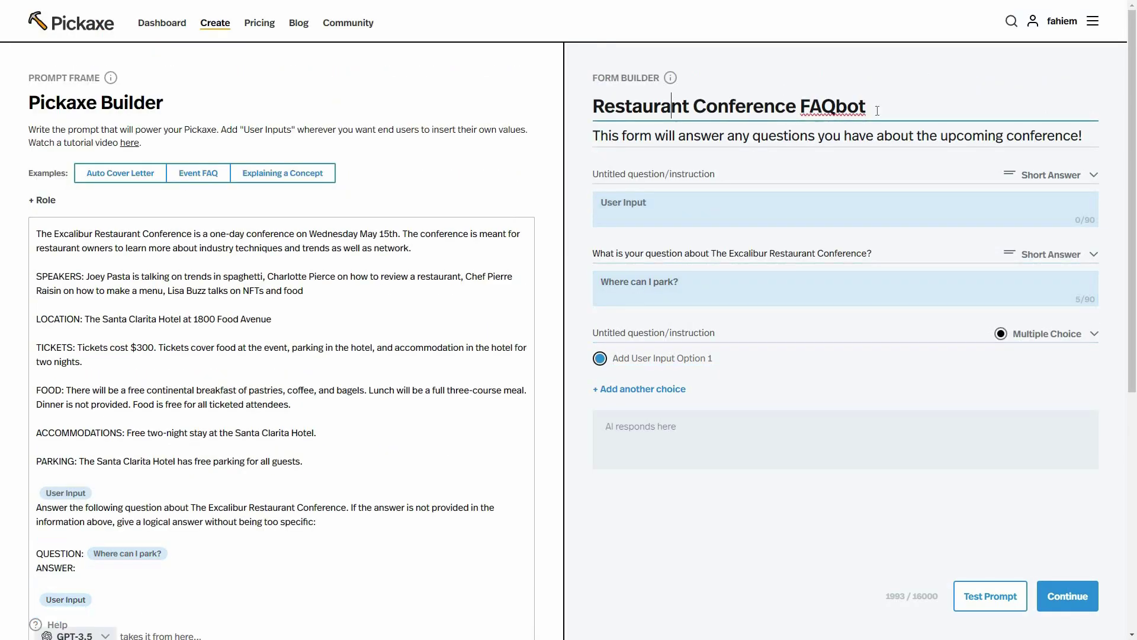
left_click(609, 133)
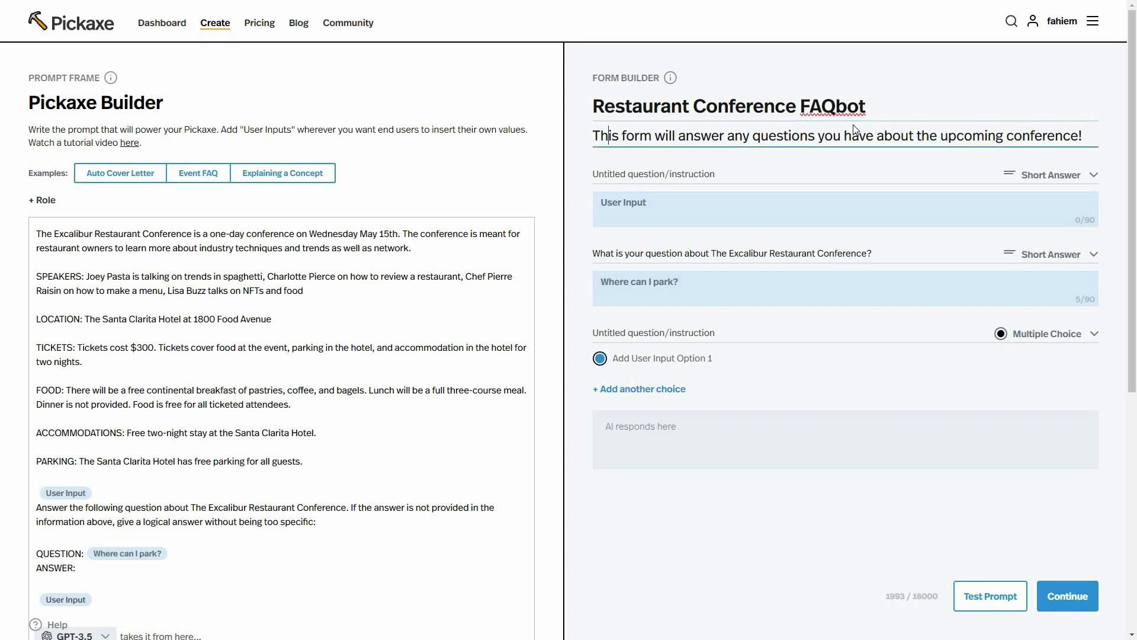
left_click_drag(593, 135, 851, 136)
left_click(665, 172)
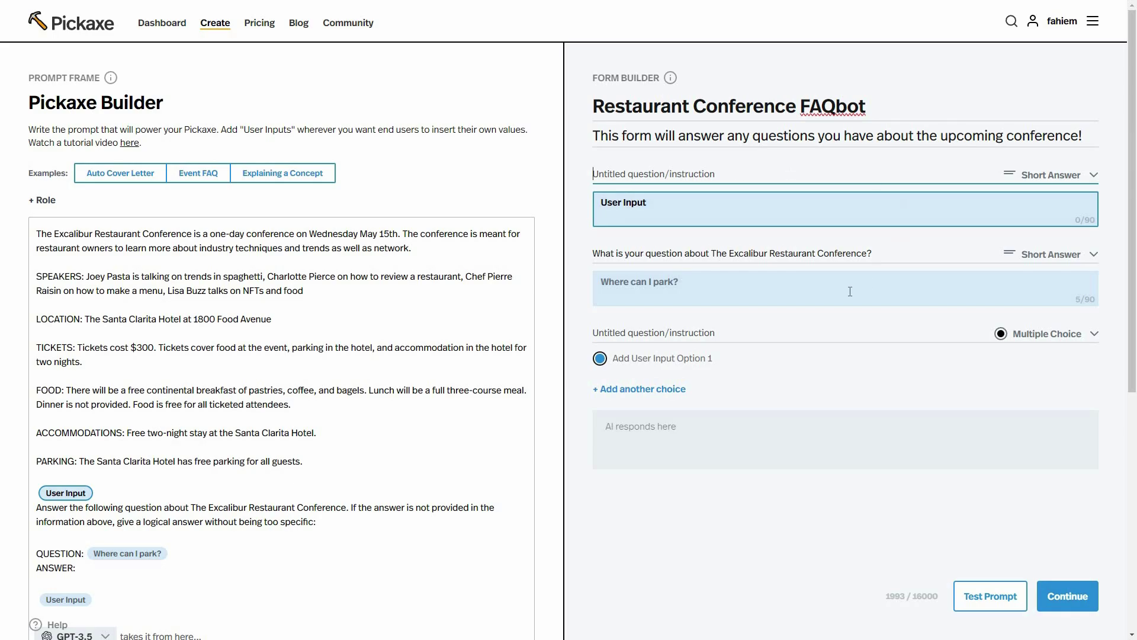
double_click(647, 253)
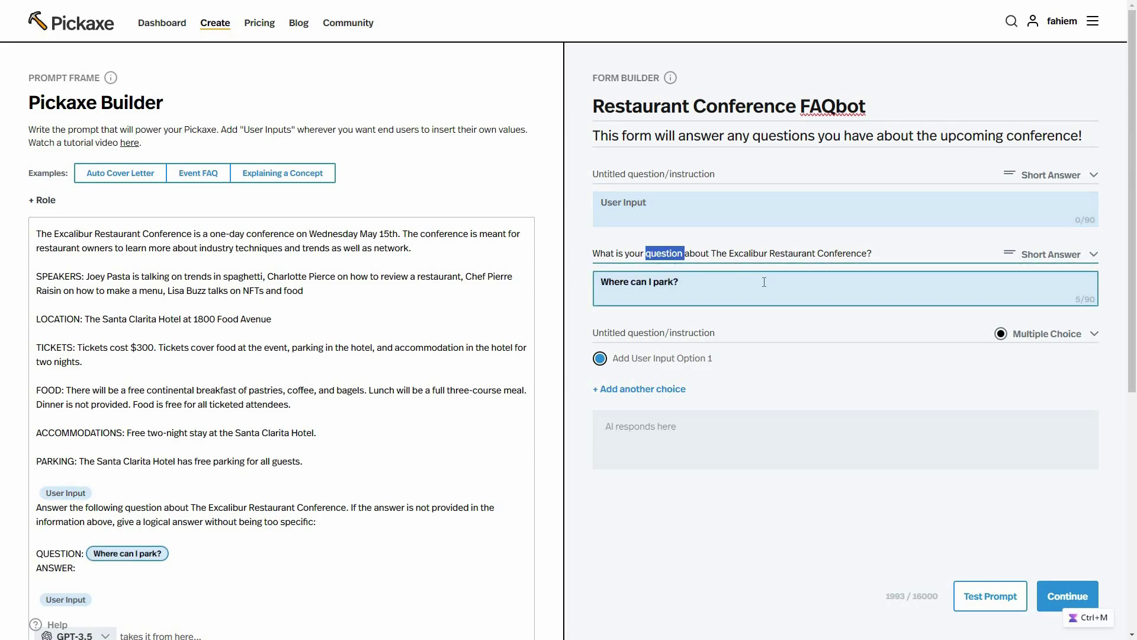
- Expand the advanced options below the prompt's knowledge base and capabilities, and set the temperature to 67%
scroll(764, 282, "down", 5)
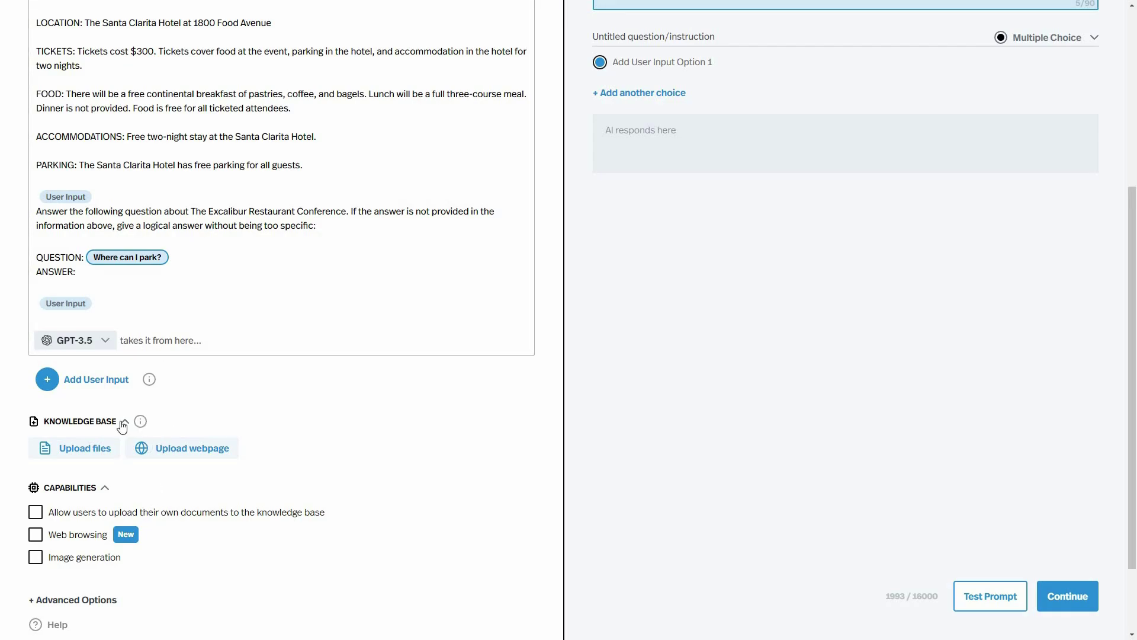
scroll(119, 418, "down", 1)
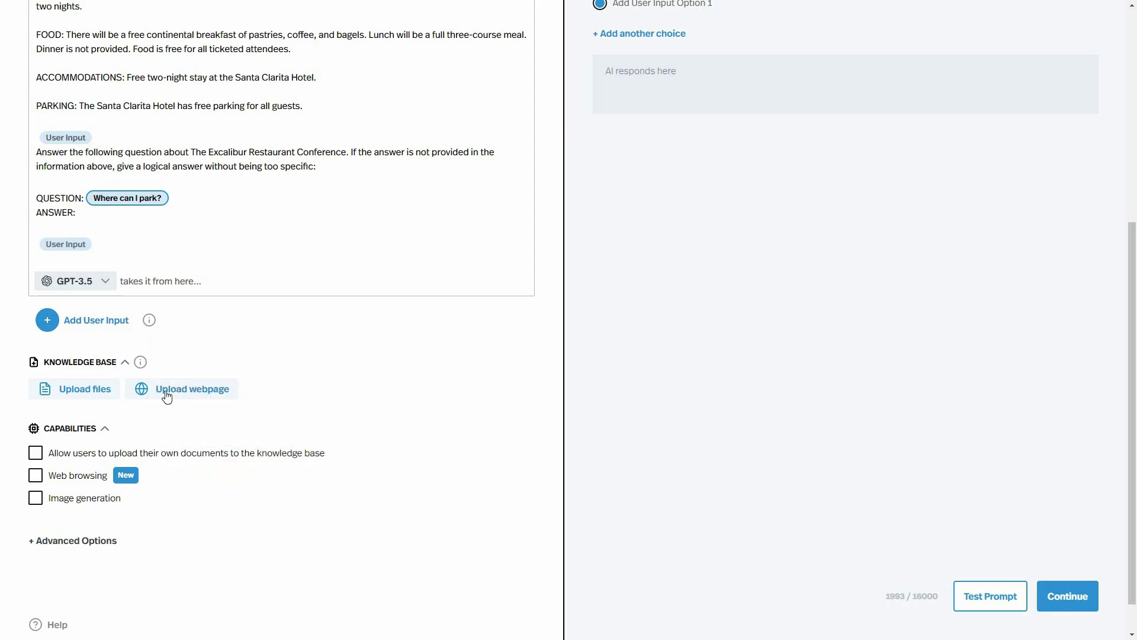
scroll(62, 425, "down", 1)
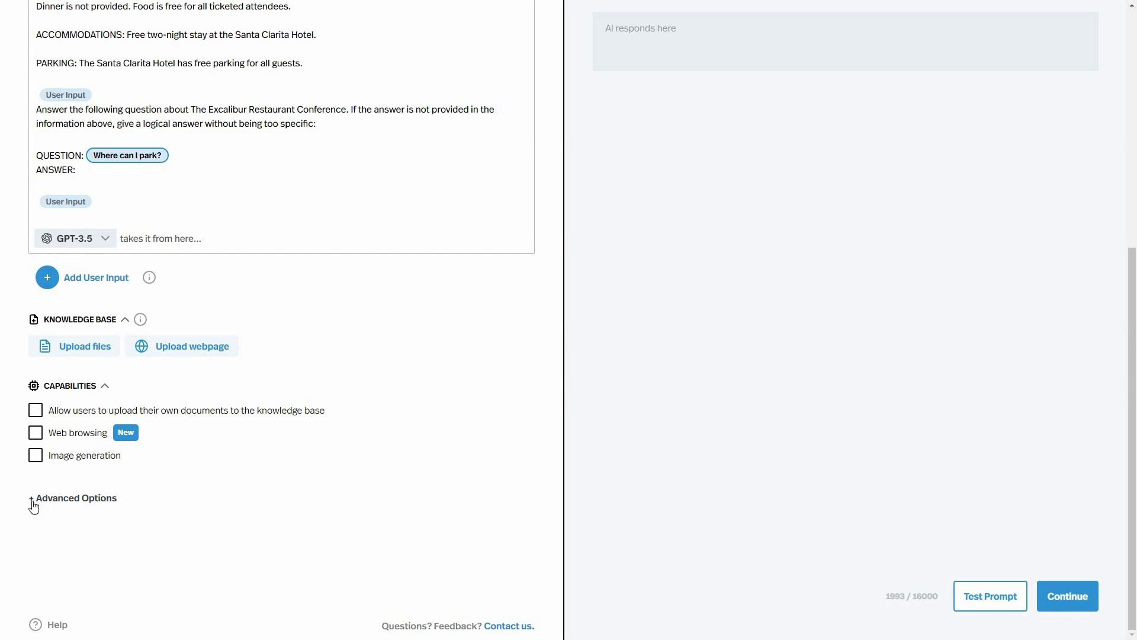
scroll(308, 545, "down", 4)
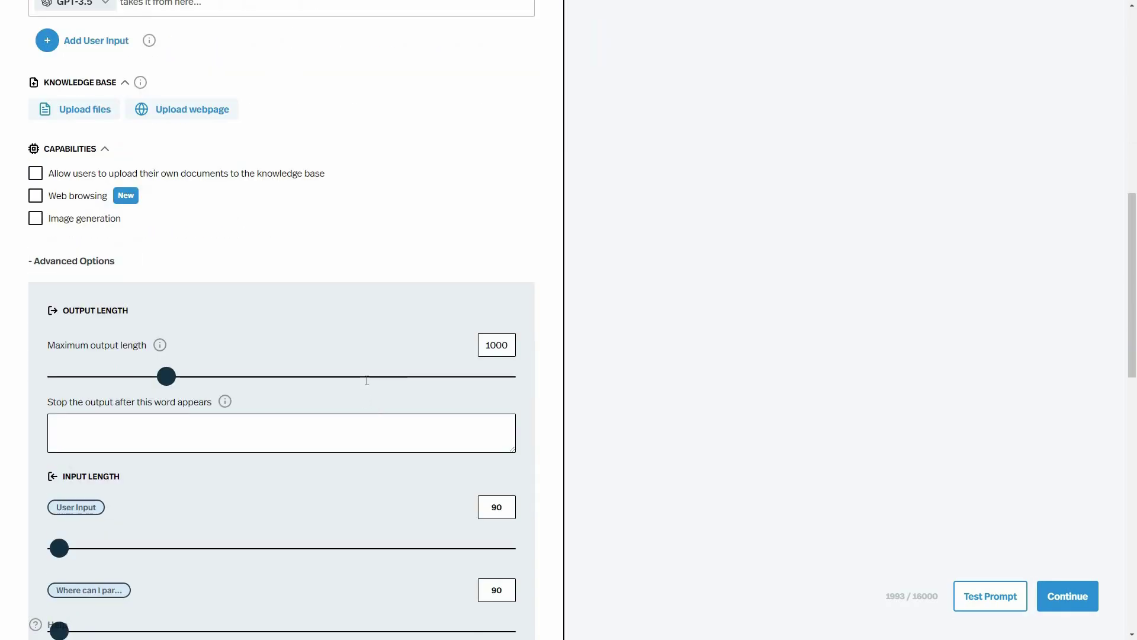
scroll(368, 376, "down", 1)
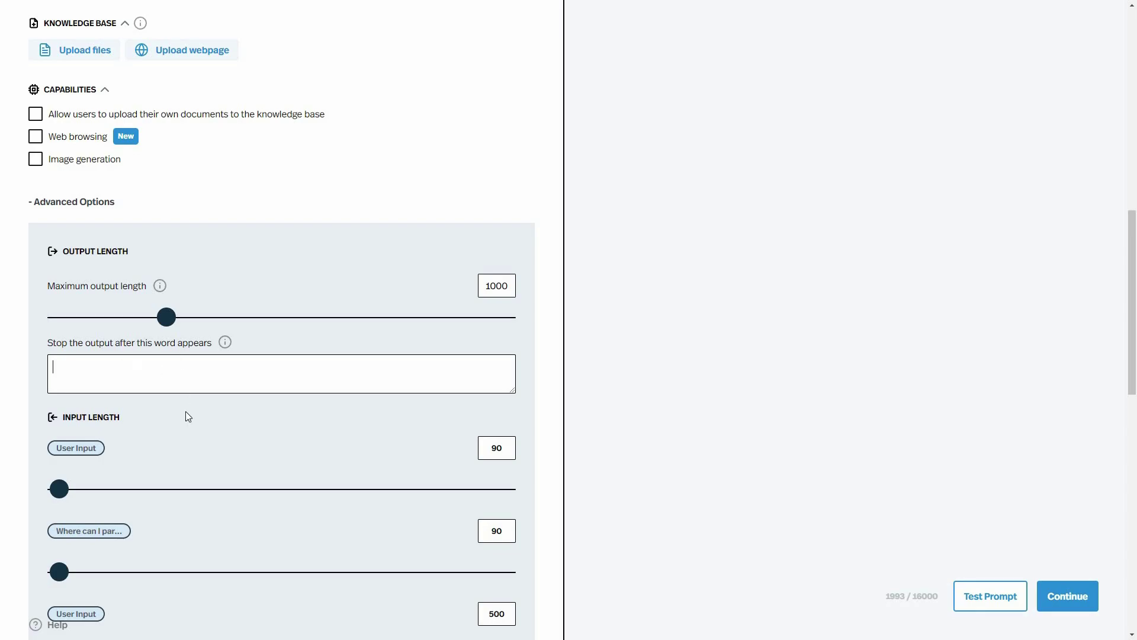
scroll(104, 254, "down", 3)
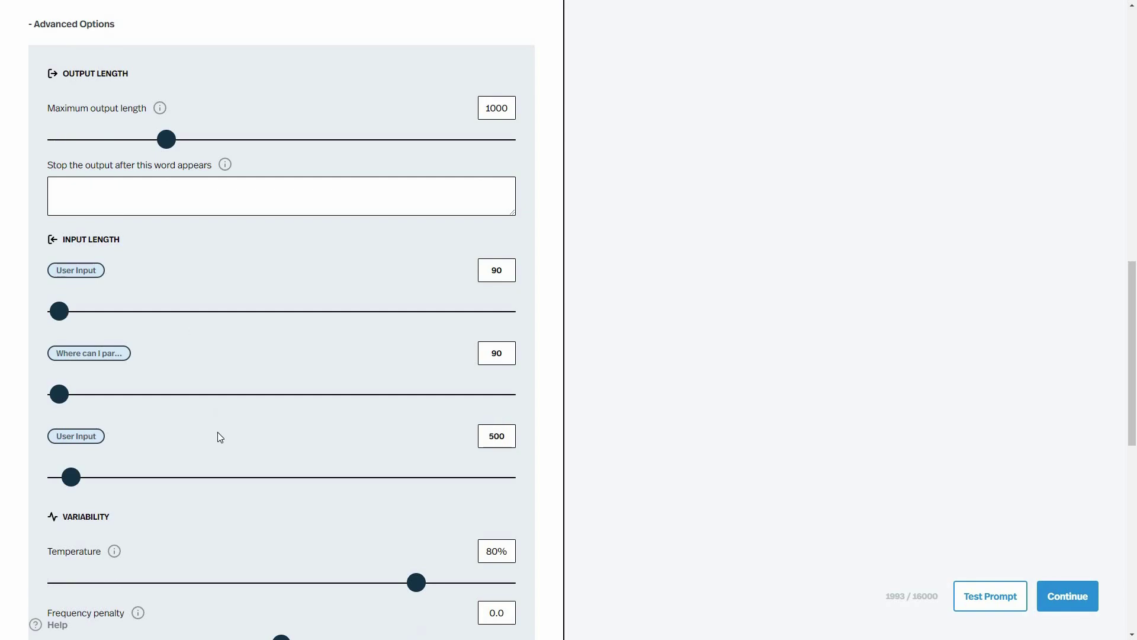
scroll(142, 441, "down", 2)
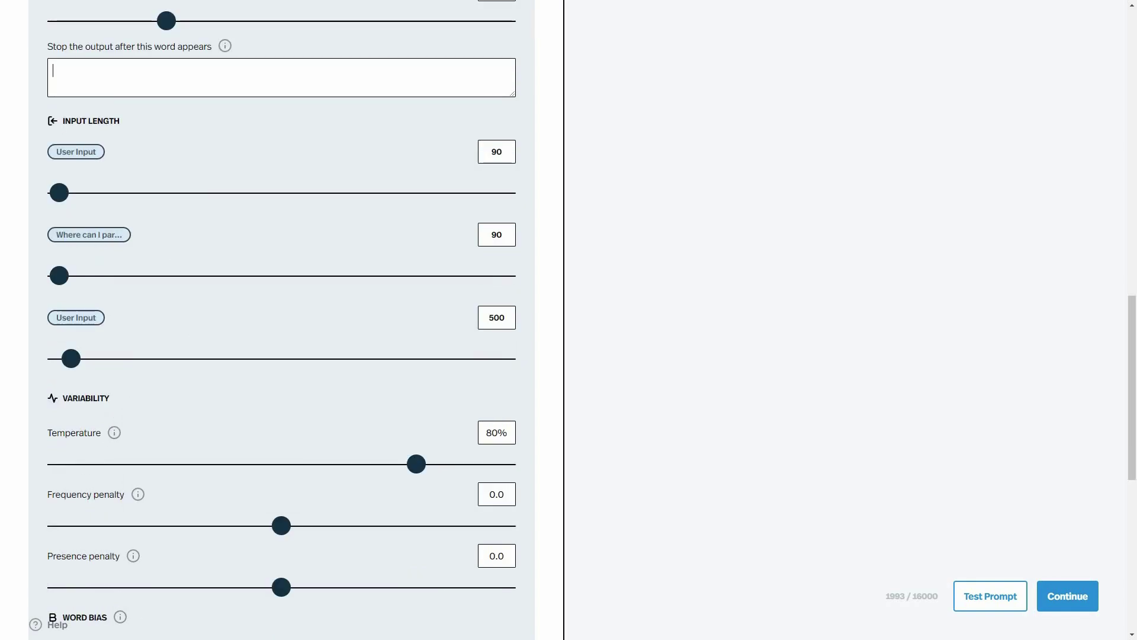
left_click(358, 465)
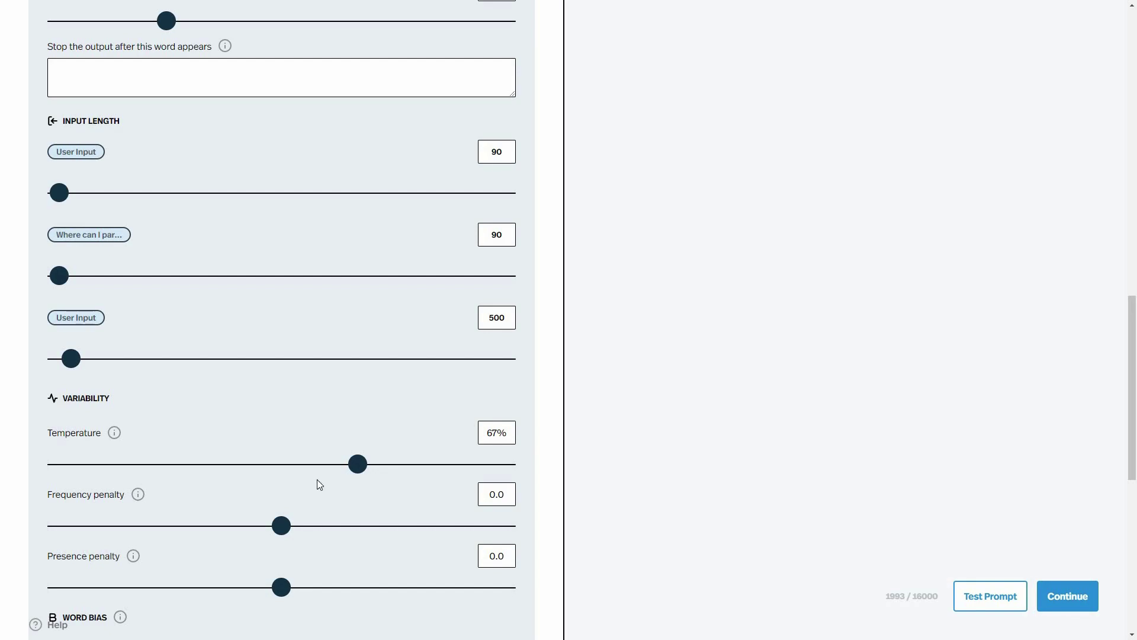
- Examine the penalty, word bias and knowledge base settings in the advanced options
scroll(159, 567, "down", 1)
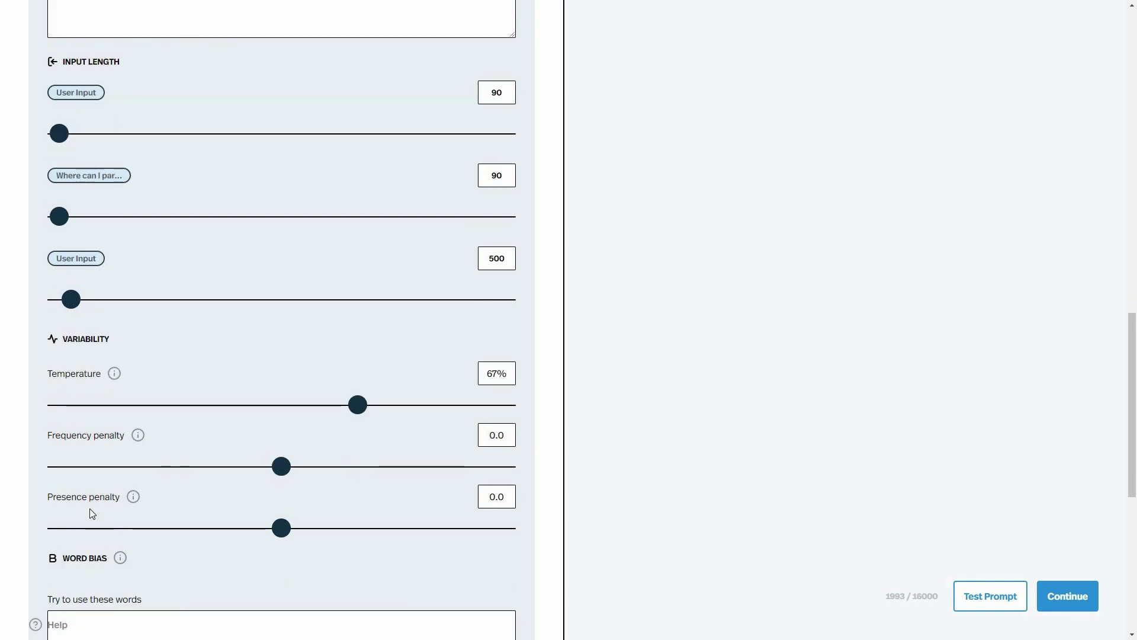
scroll(80, 403, "down", 3)
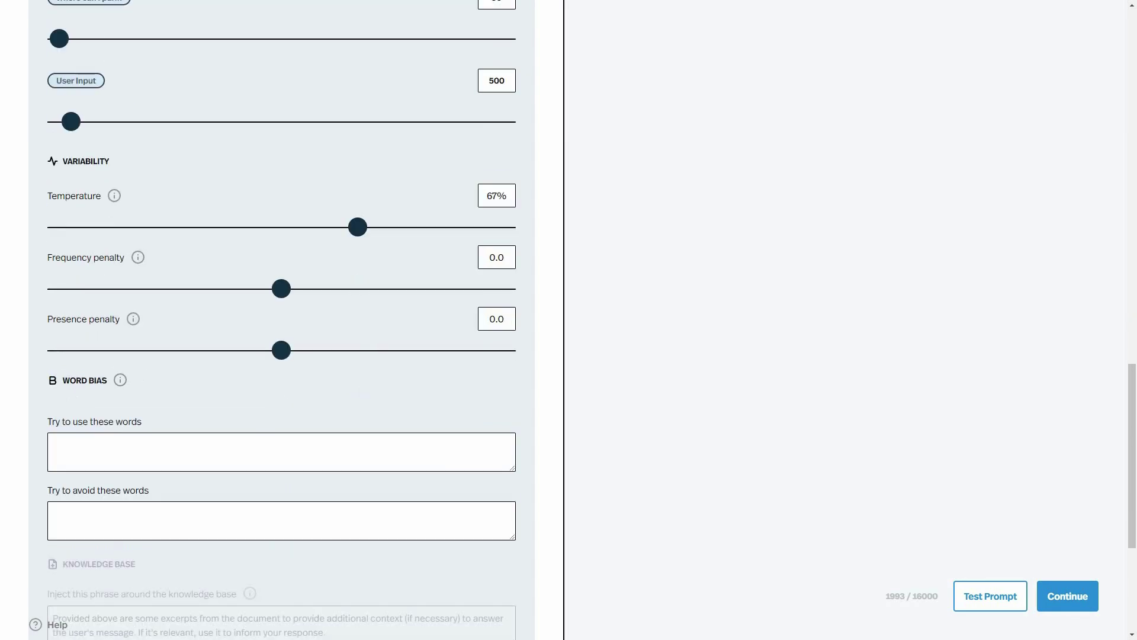
scroll(107, 391, "down", 1)
left_click(103, 389)
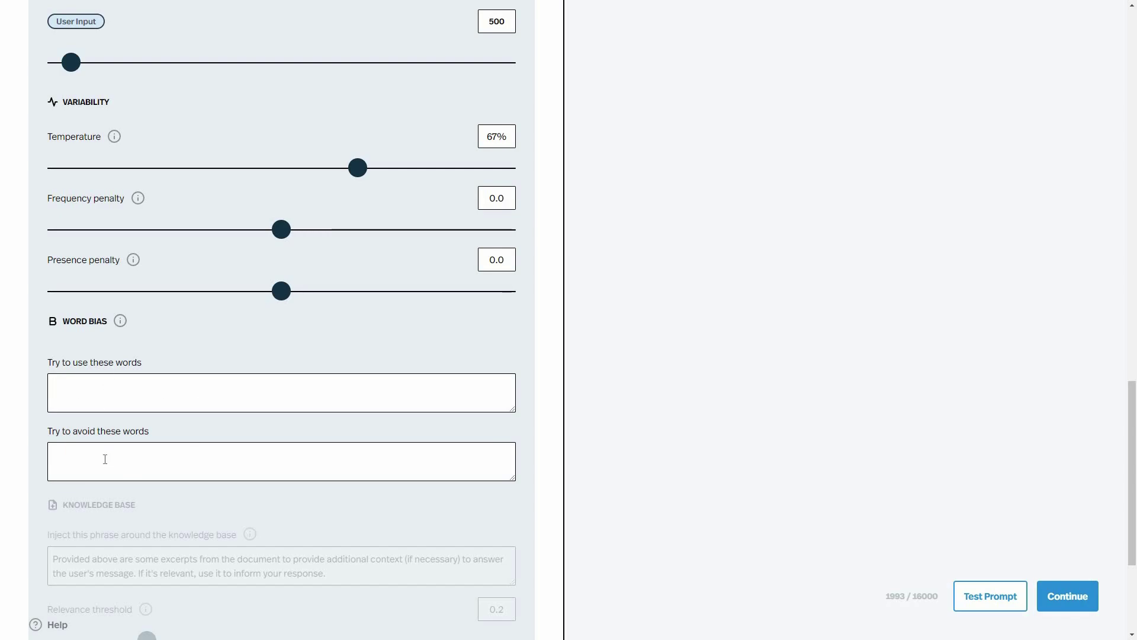
left_click(182, 469)
scroll(305, 512, "down", 3)
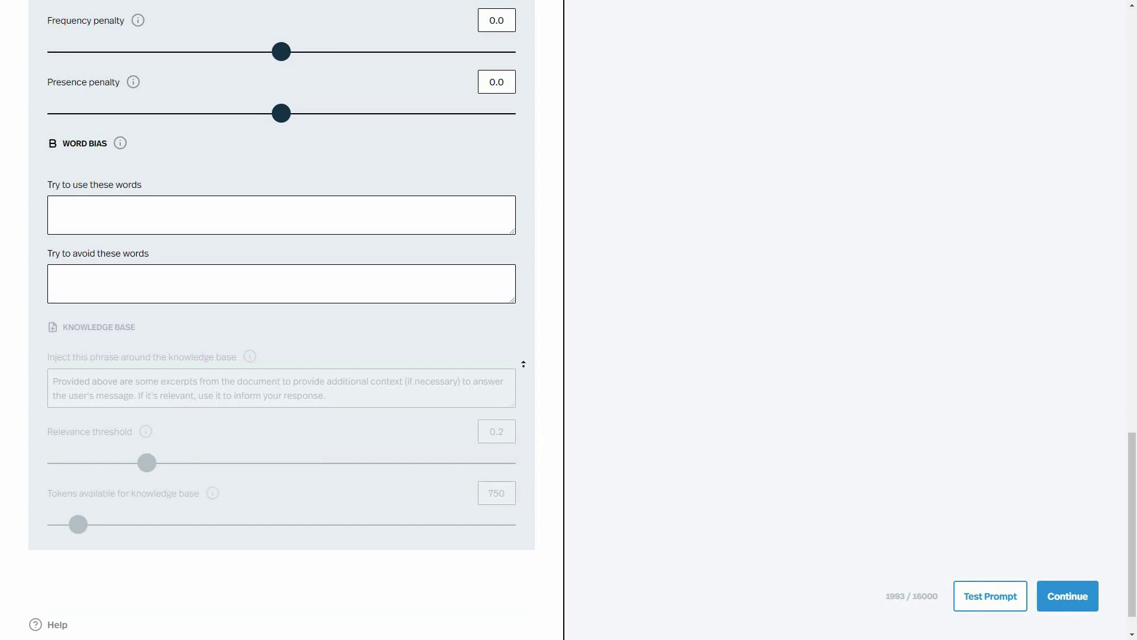
- Label both untitled form questions "ggggg" and continue to the design page
scroll(523, 363, "up", 20)
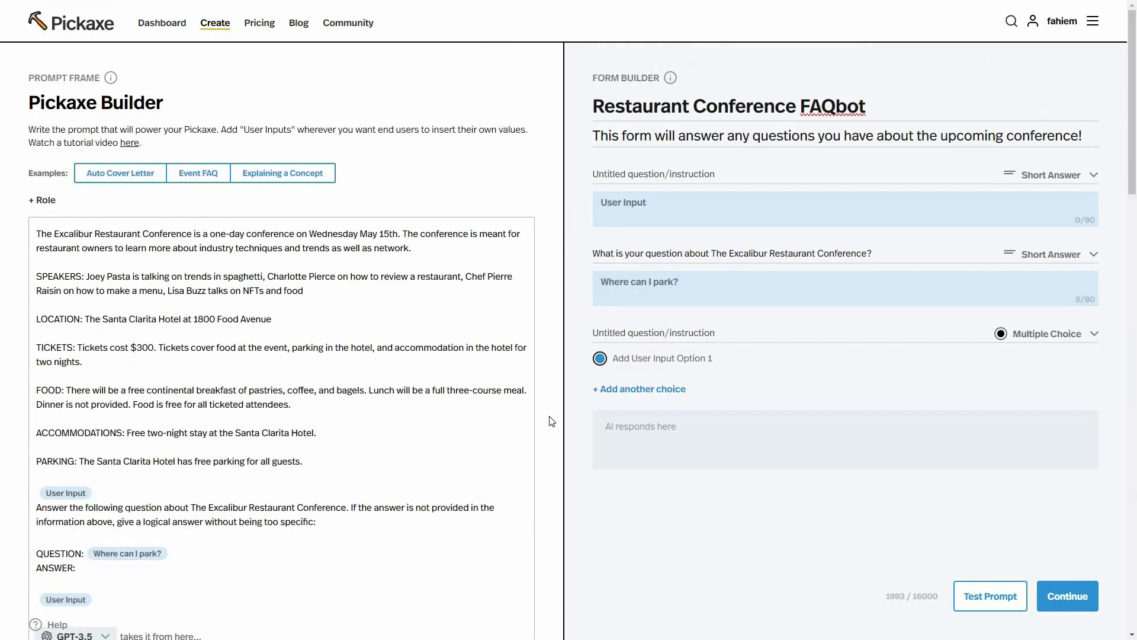
left_click(1083, 597)
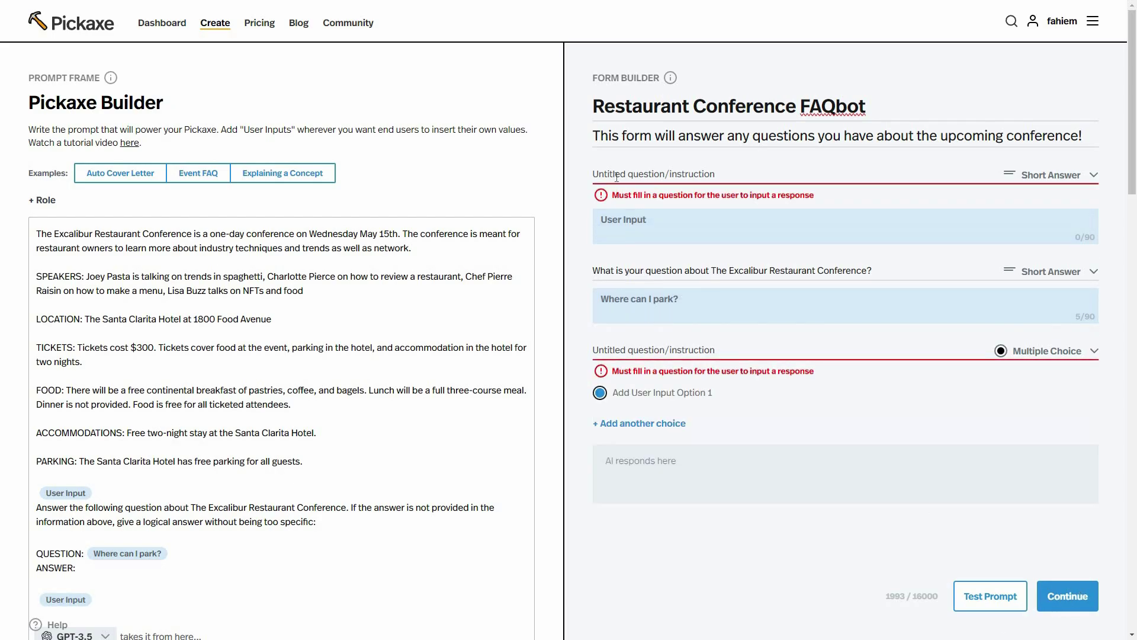
left_click(618, 177)
left_click(655, 173)
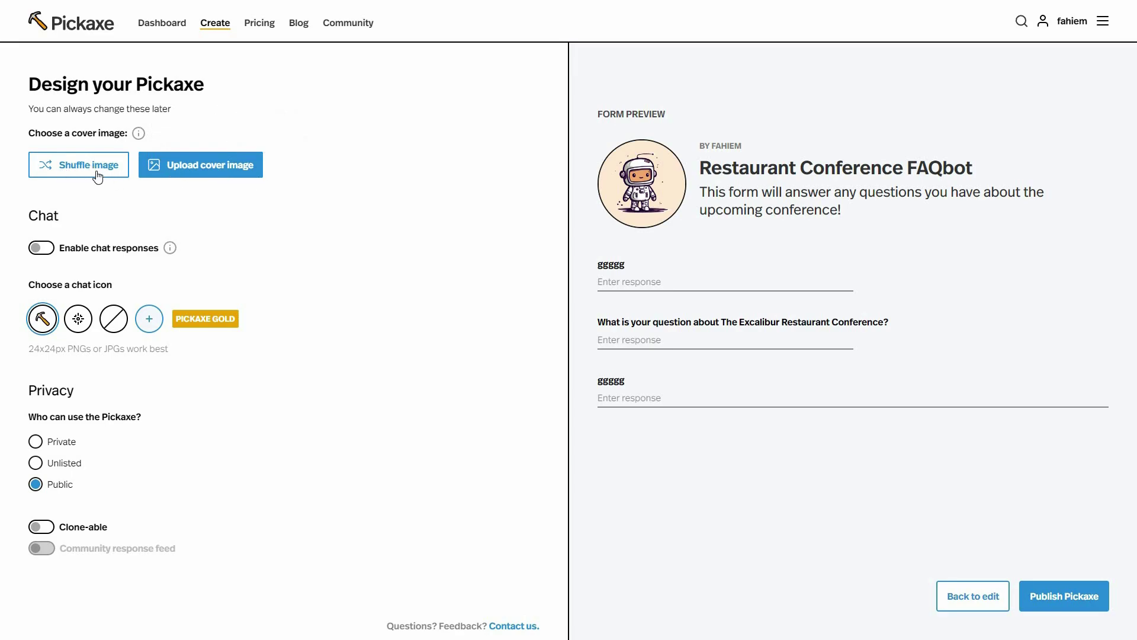
- Enable chat responses for the Pickaxe and publish it with Public privacy
left_click(41, 249)
left_click(1084, 601)
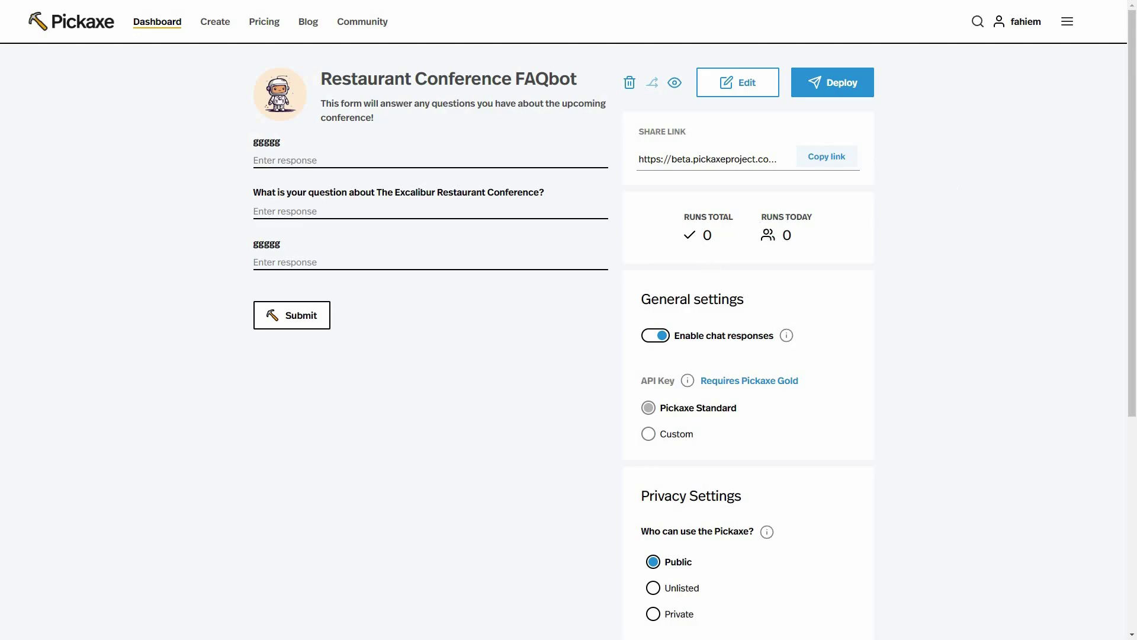
- Review the general and privacy settings of the published Restaurant Conference FAQbot
scroll(694, 205, "down", 1)
scroll(695, 205, "down", 1)
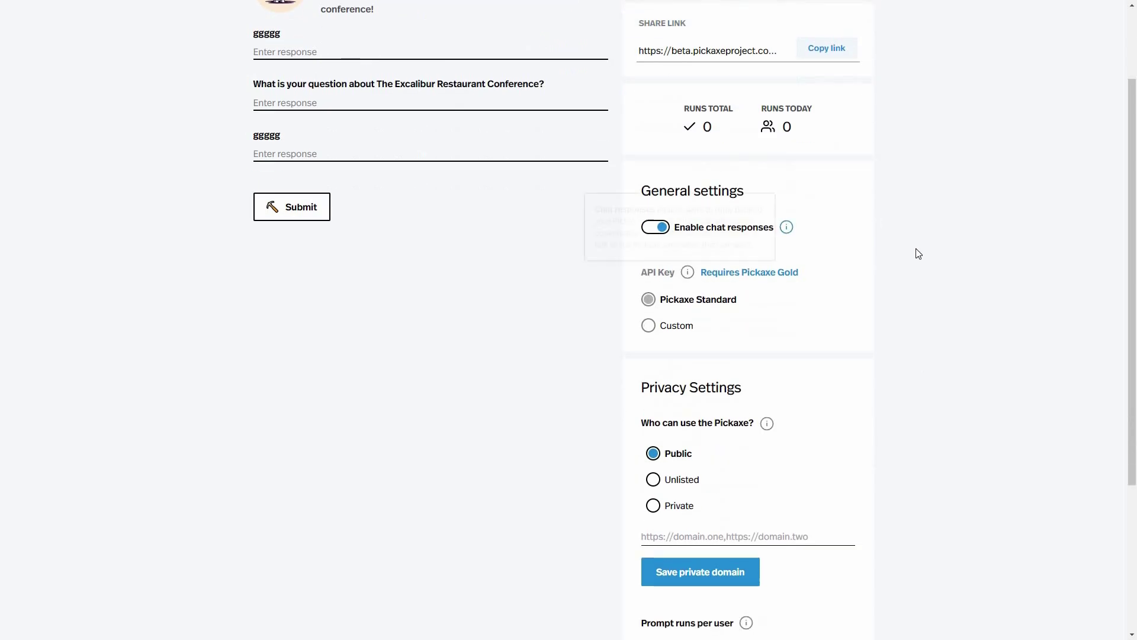
scroll(674, 488, "down", 4)
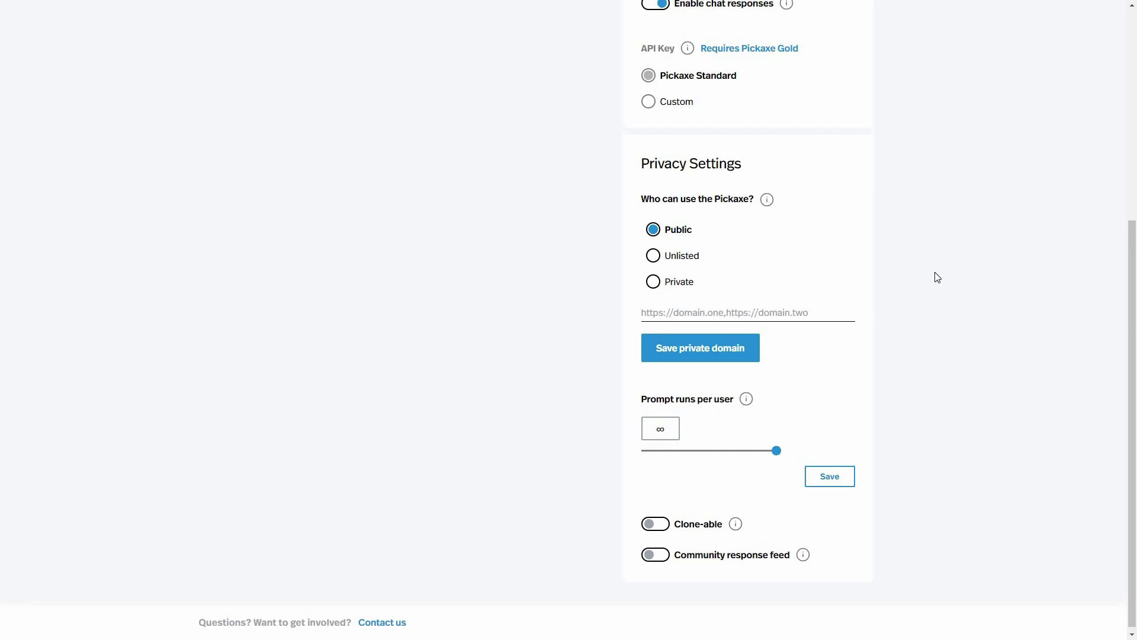
scroll(935, 272, "up", 6)
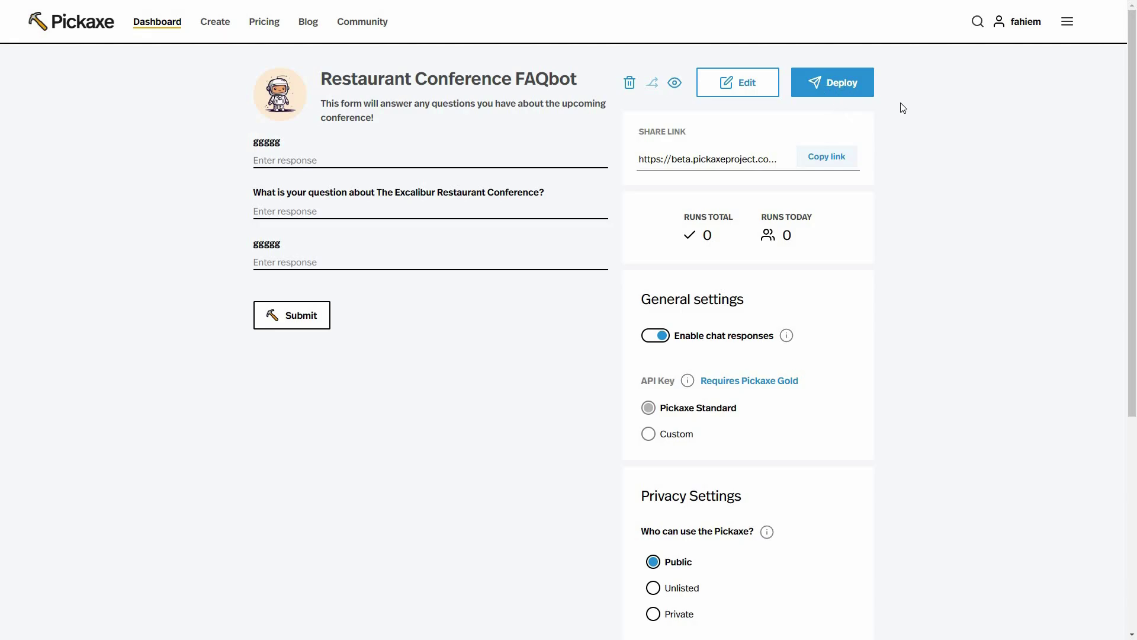
- Open the embed customization for deploying the FAQbot and switch its preview to Mobile
left_click(850, 87)
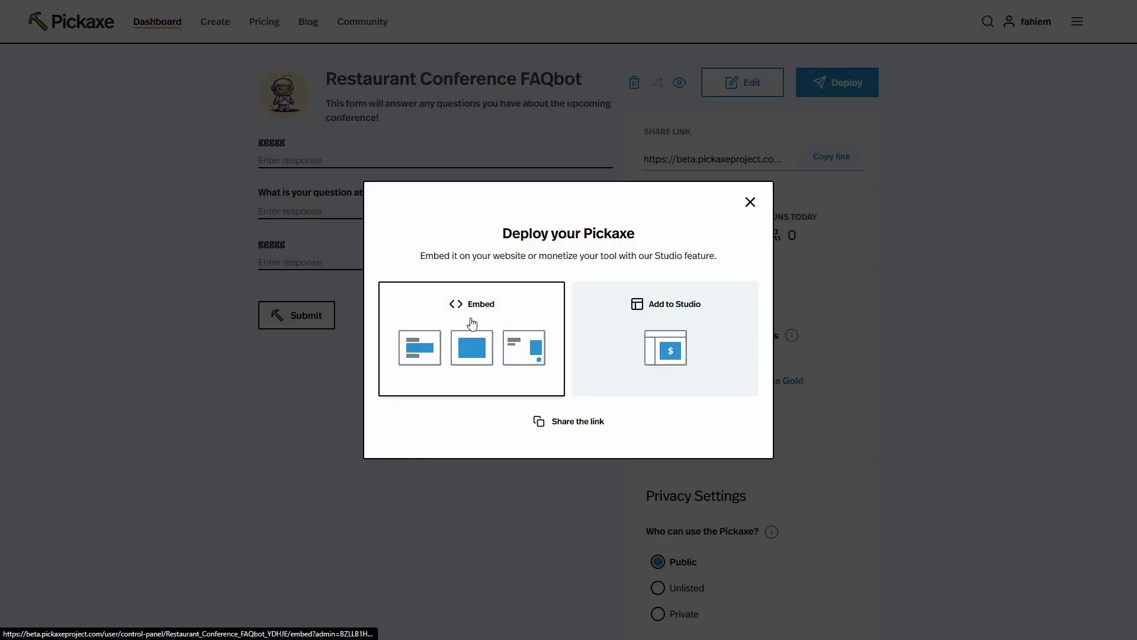
left_click(480, 294)
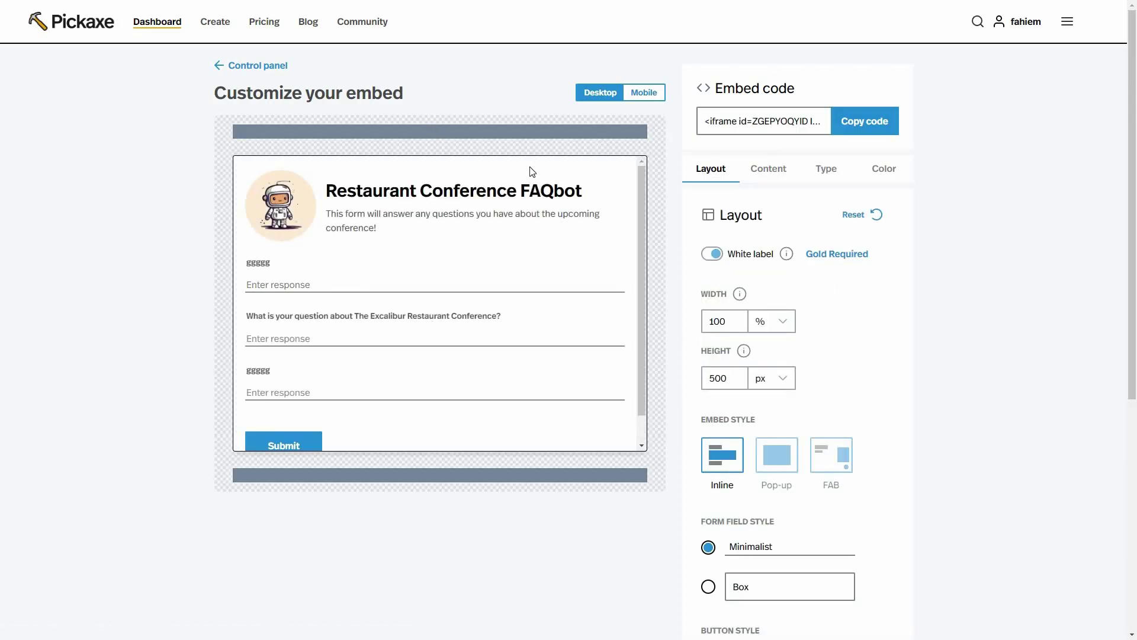
left_click(649, 95)
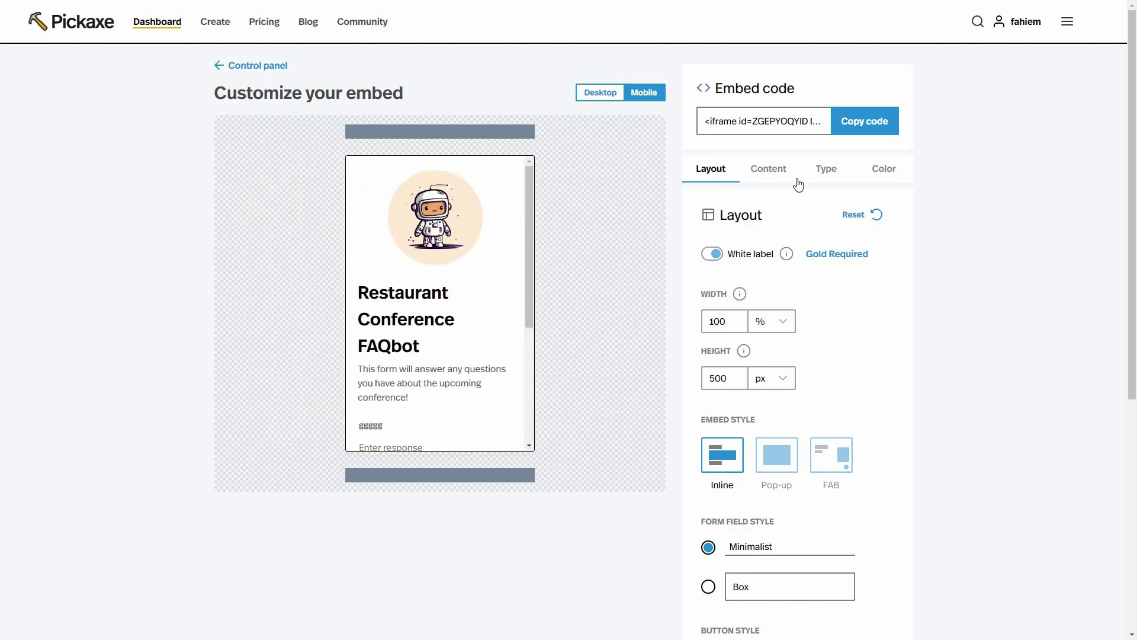
left_click(789, 122)
- Look through the embed's layout, content, type and color customization settings
scroll(883, 331, "down", 6)
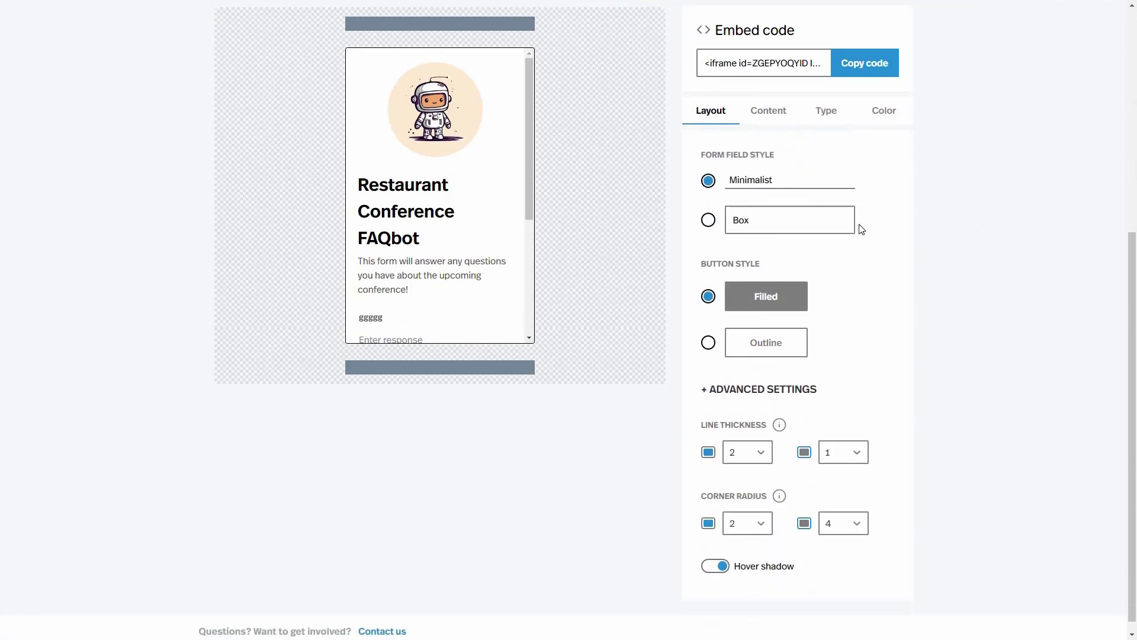
scroll(772, 170, "up", 4)
left_click(770, 169)
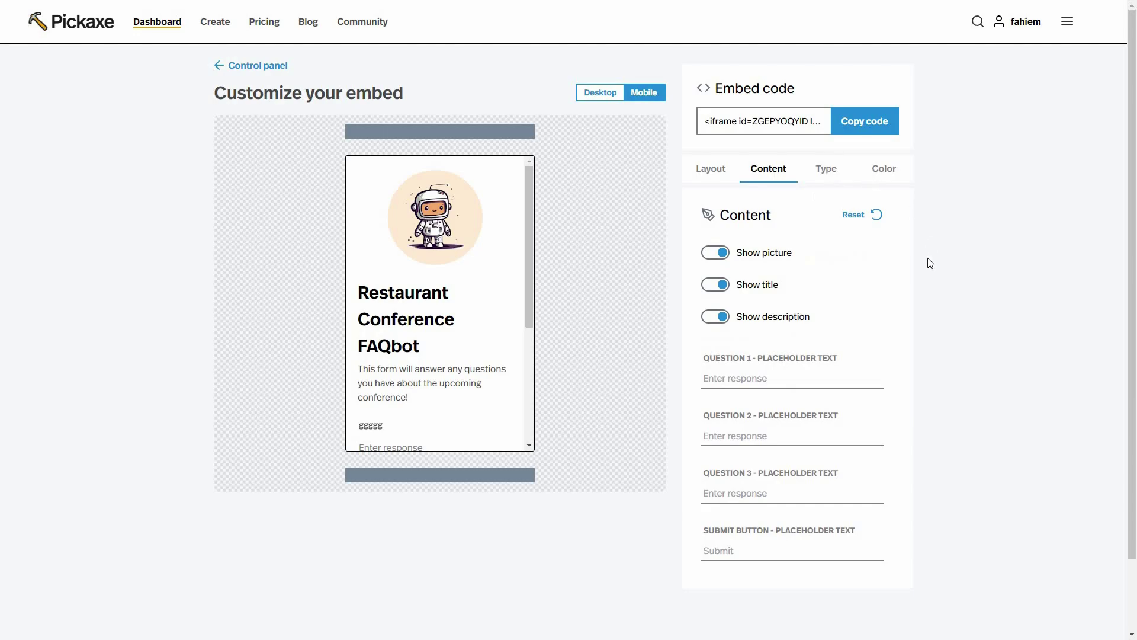
left_click(826, 169)
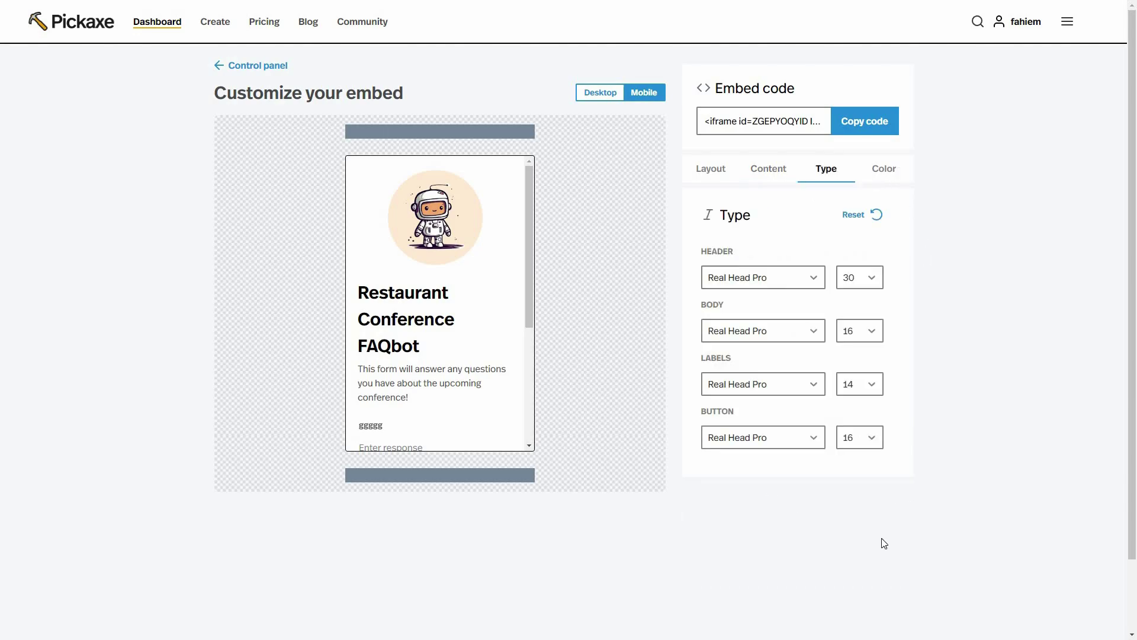
left_click(884, 169)
scroll(881, 543, "down", 3)
scroll(75, 189, "up", 2)
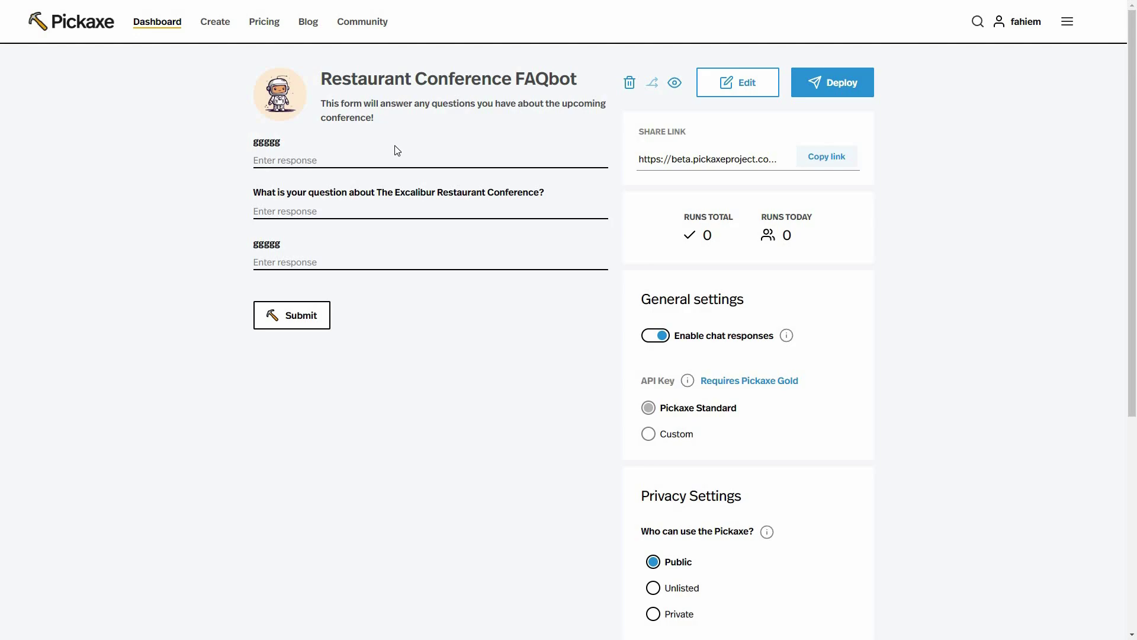
- Deploy the FAQbot to a new studio and enter the studio name "gggggggggggg" with a filler description
left_click(855, 83)
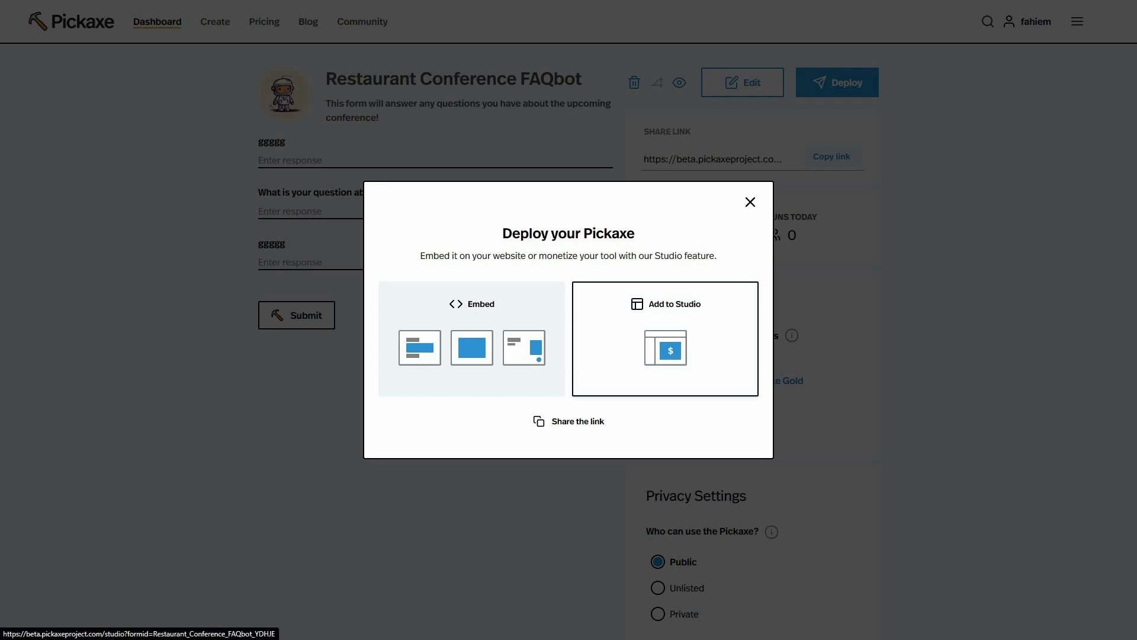
left_click(665, 339)
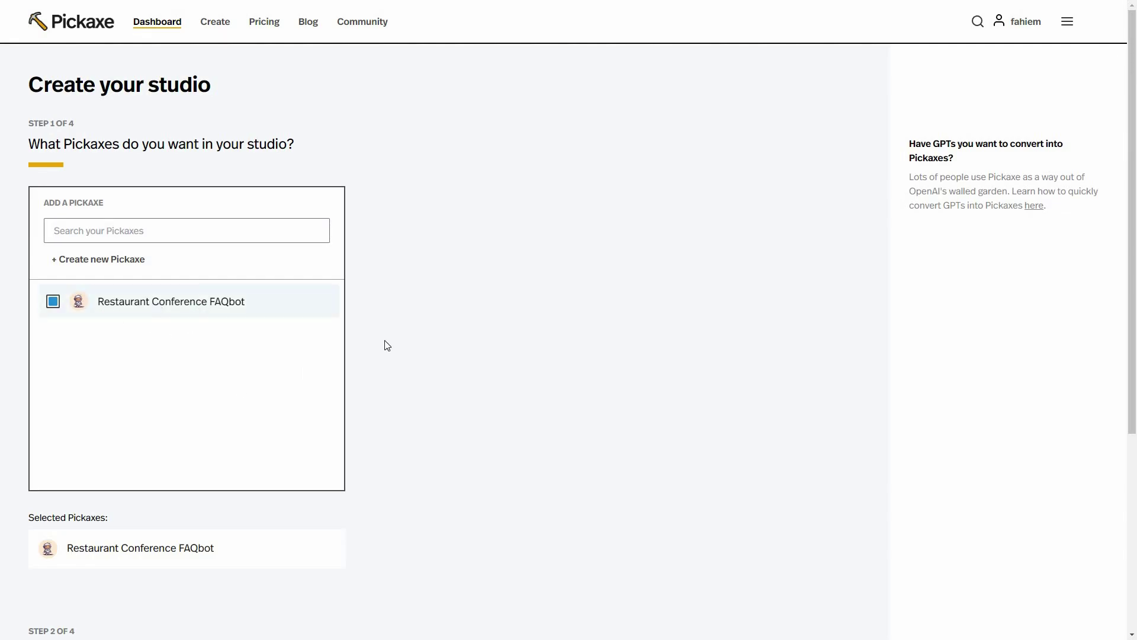
scroll(385, 414, "down", 5)
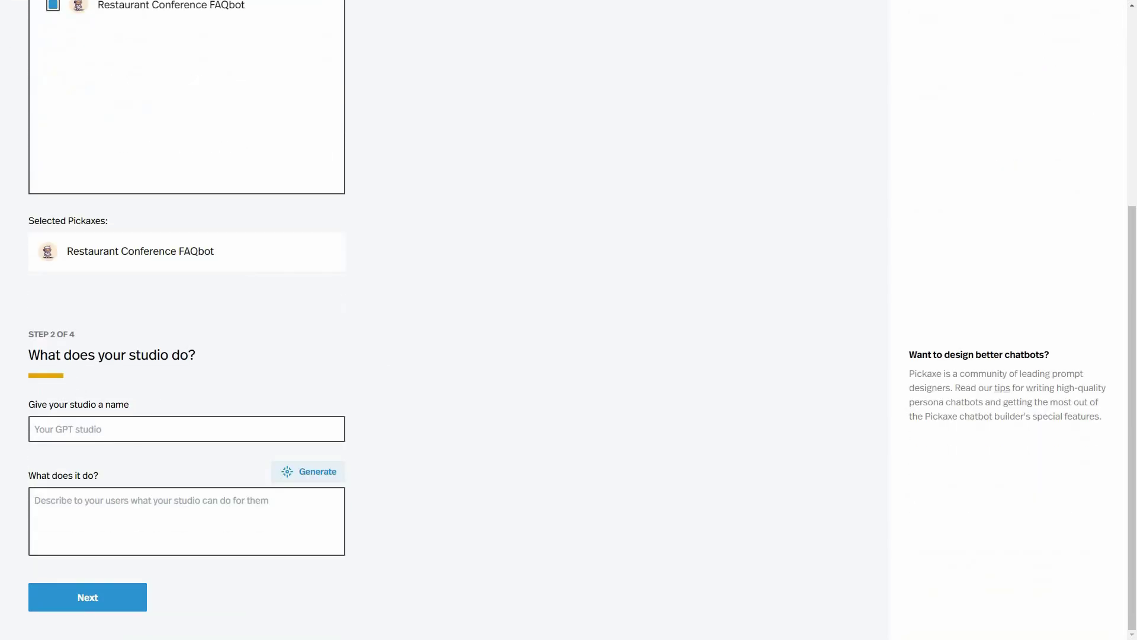
left_click(133, 603)
left_click(307, 564)
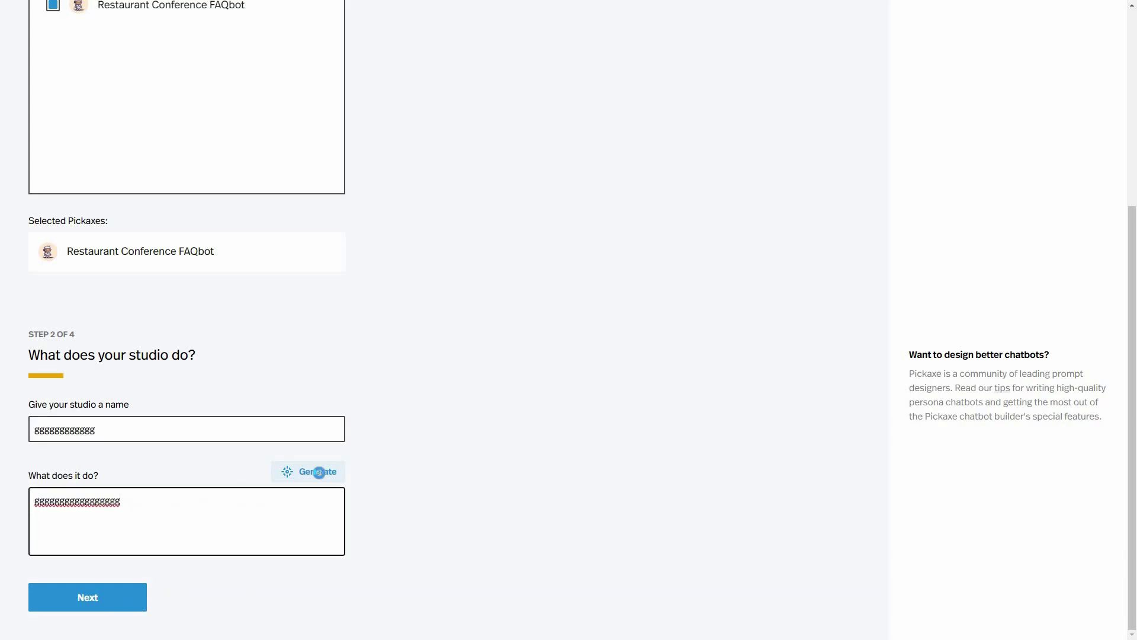
- Try to generate the studio description with AI, and clear the description field
left_click(319, 472)
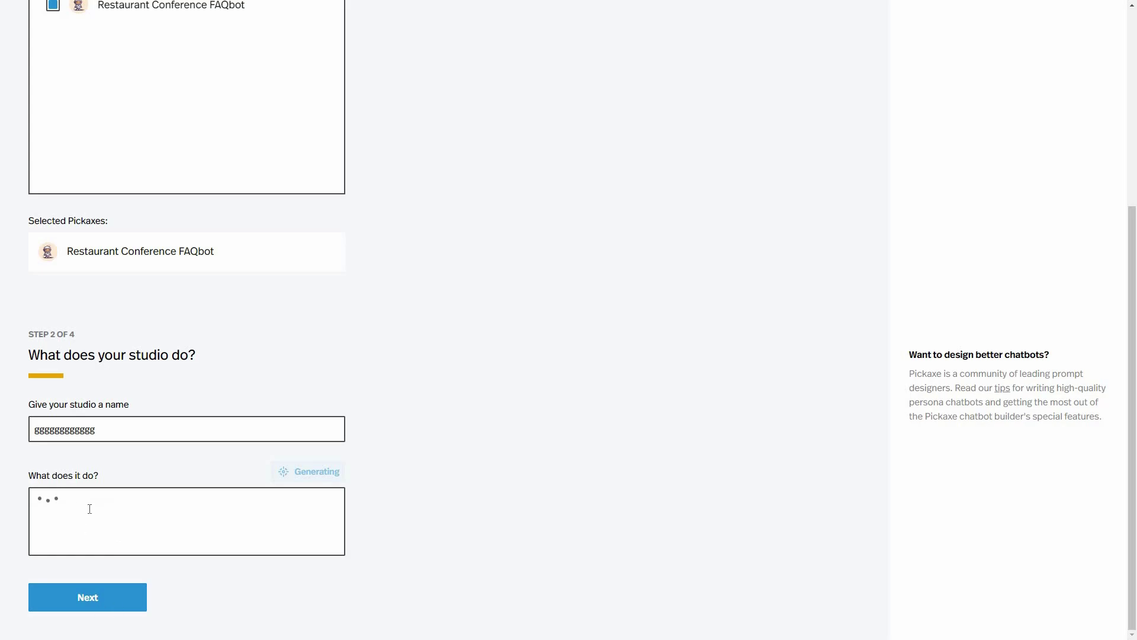
triple_click(89, 509)
key("BackSpace")
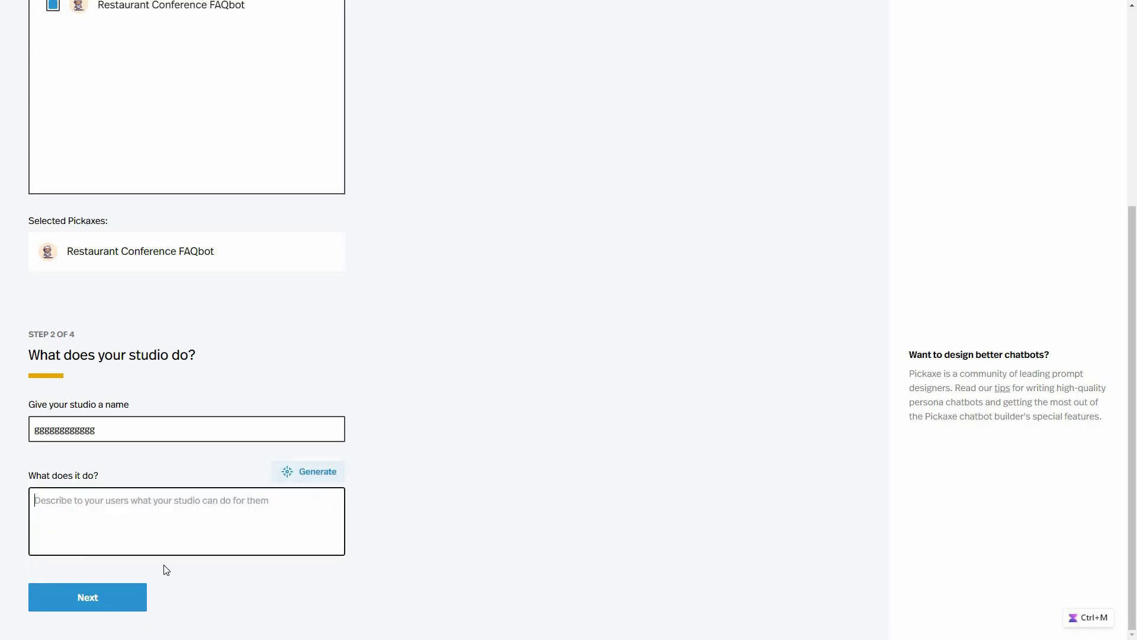
- Enter "gggggggggggggg" as the studio description and continue to the choice of studio kind
left_click(99, 599)
left_click(120, 554)
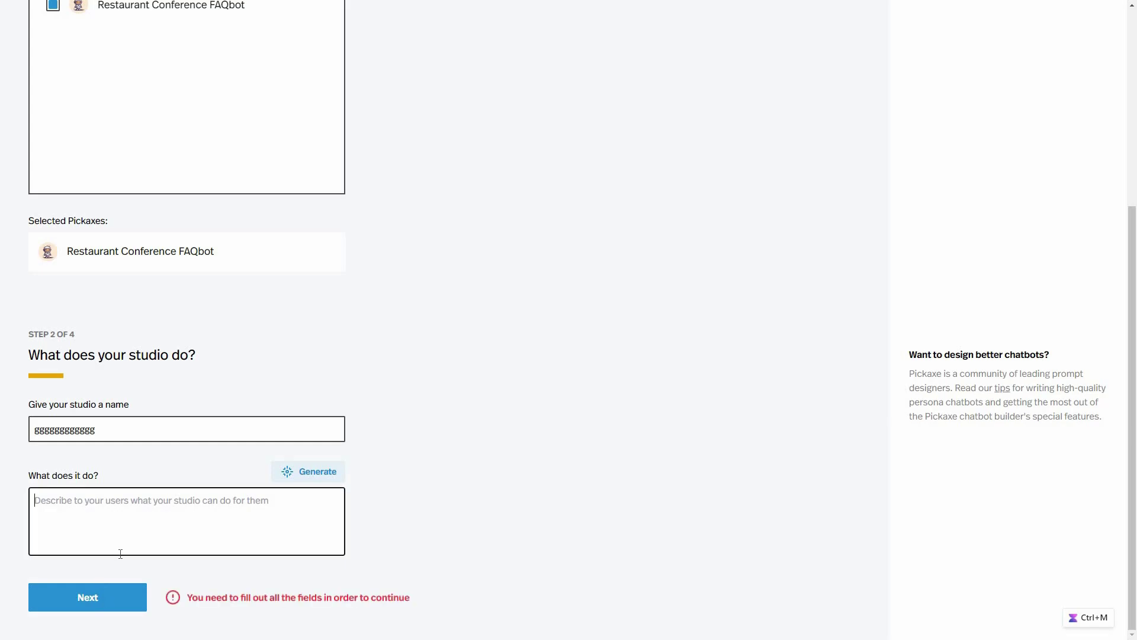
type("gggggggggggggg")
left_click(95, 597)
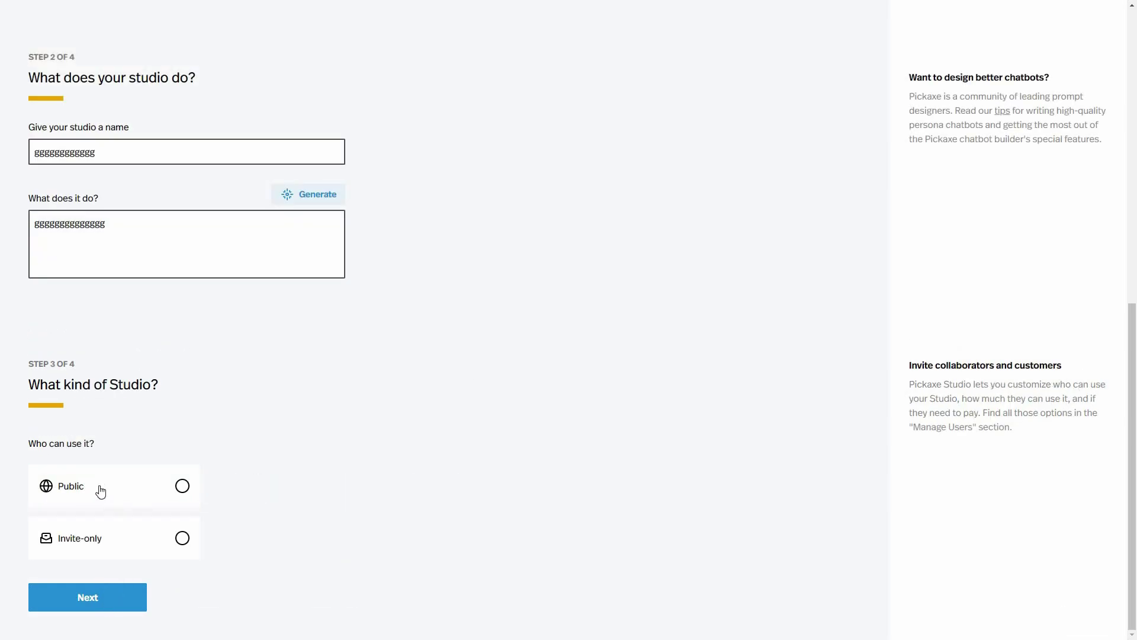
- Make the studio public and look over the settings of the Guest and Member product offerings
left_click(124, 550)
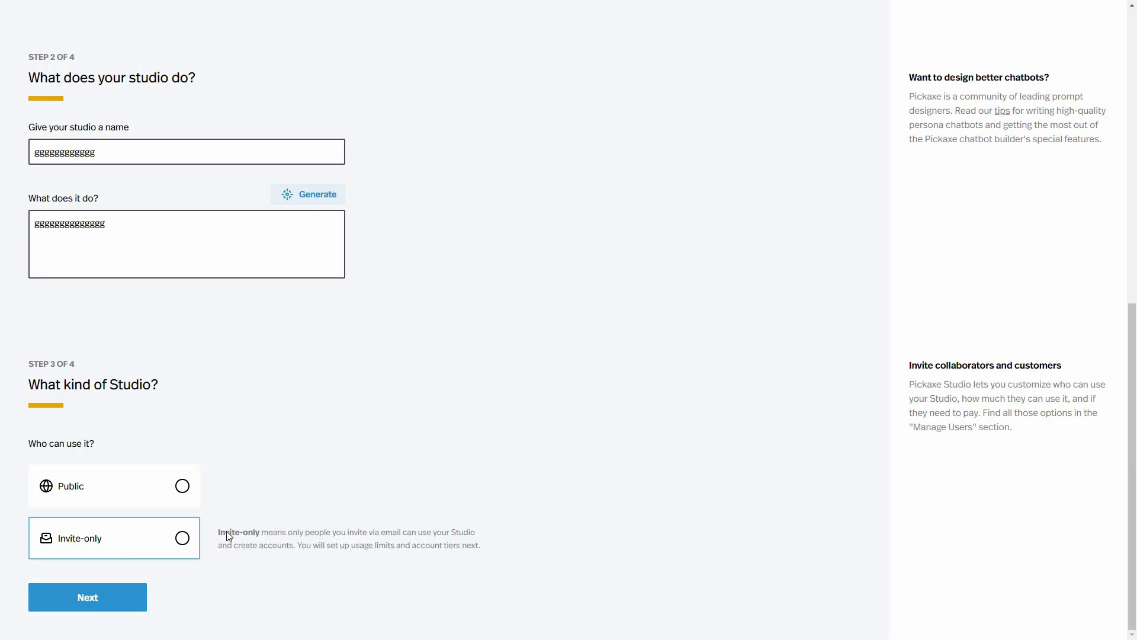
left_click(98, 486)
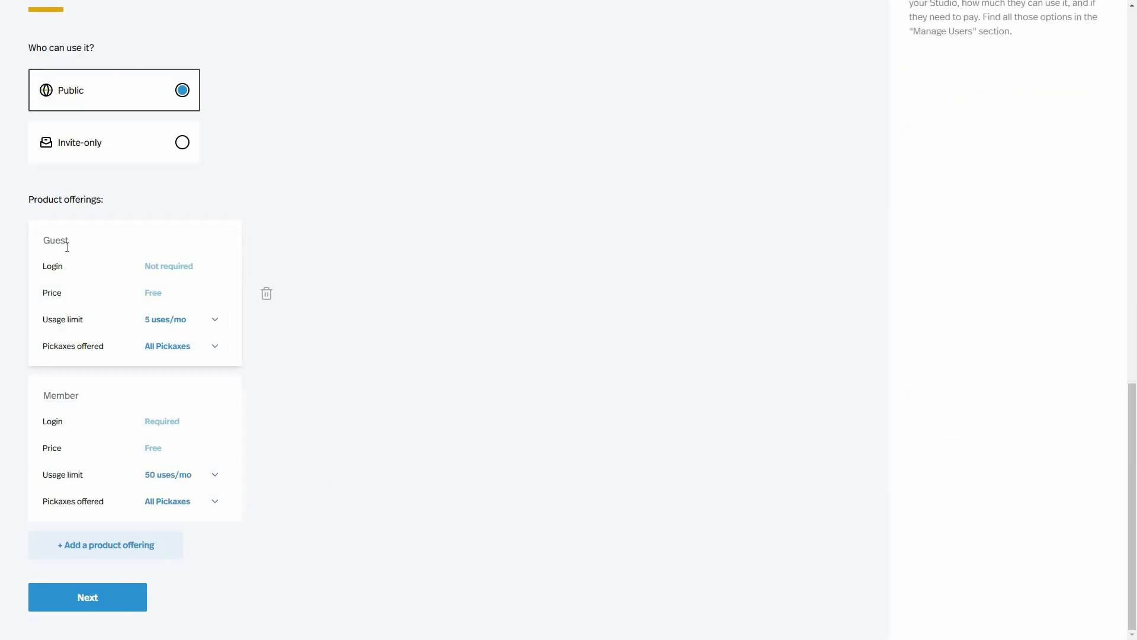
left_click(80, 242)
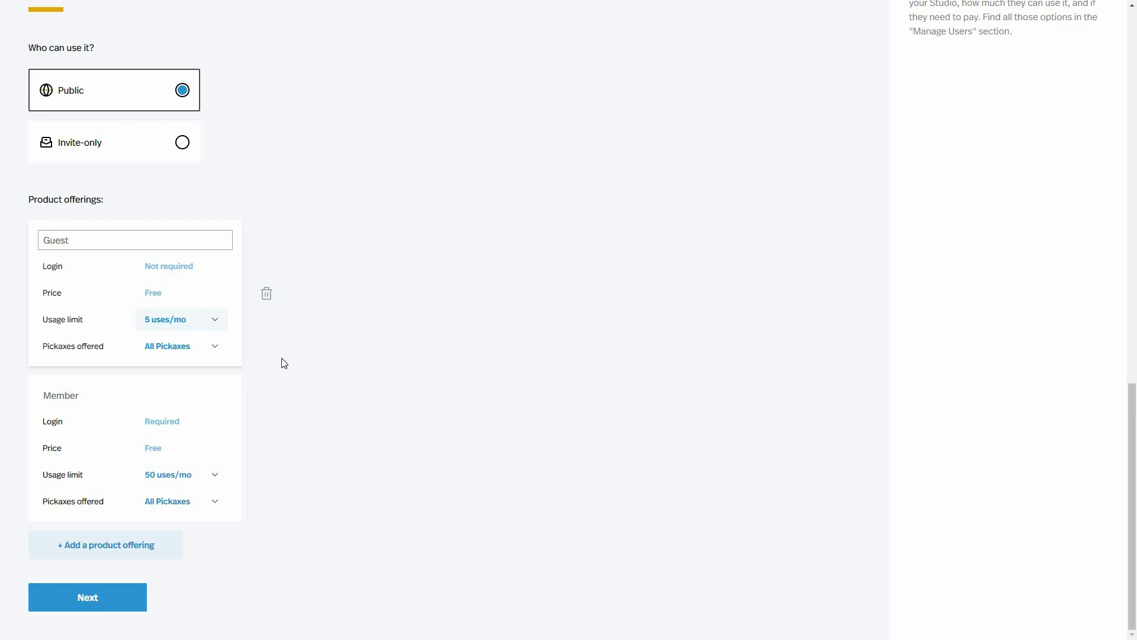
left_click(182, 320)
left_click(89, 359)
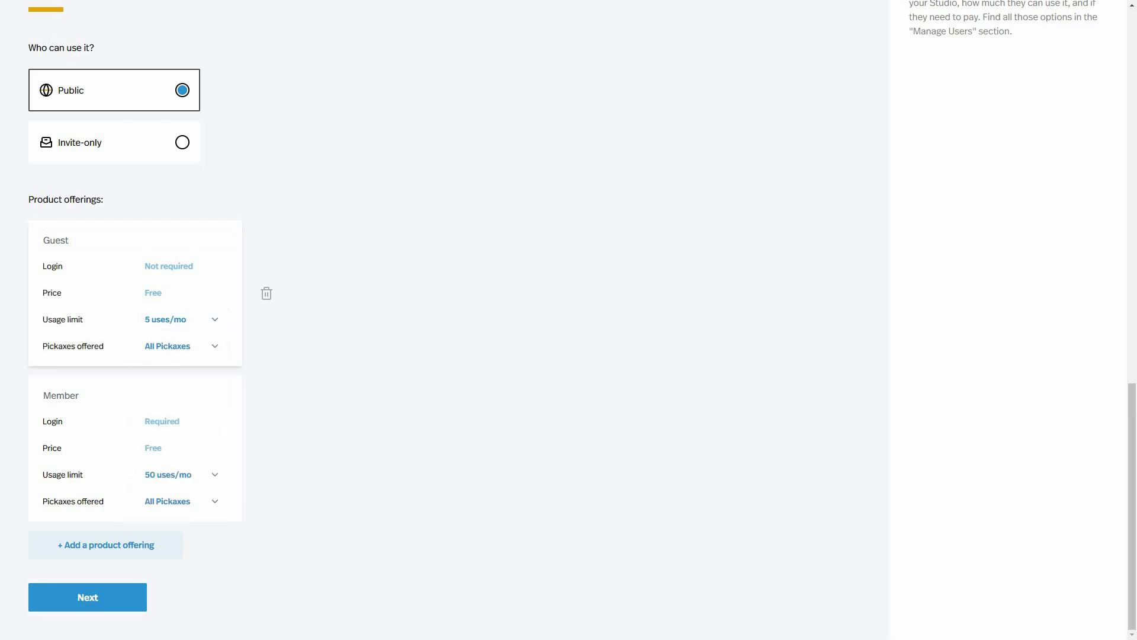
left_click(181, 353)
left_click(159, 485)
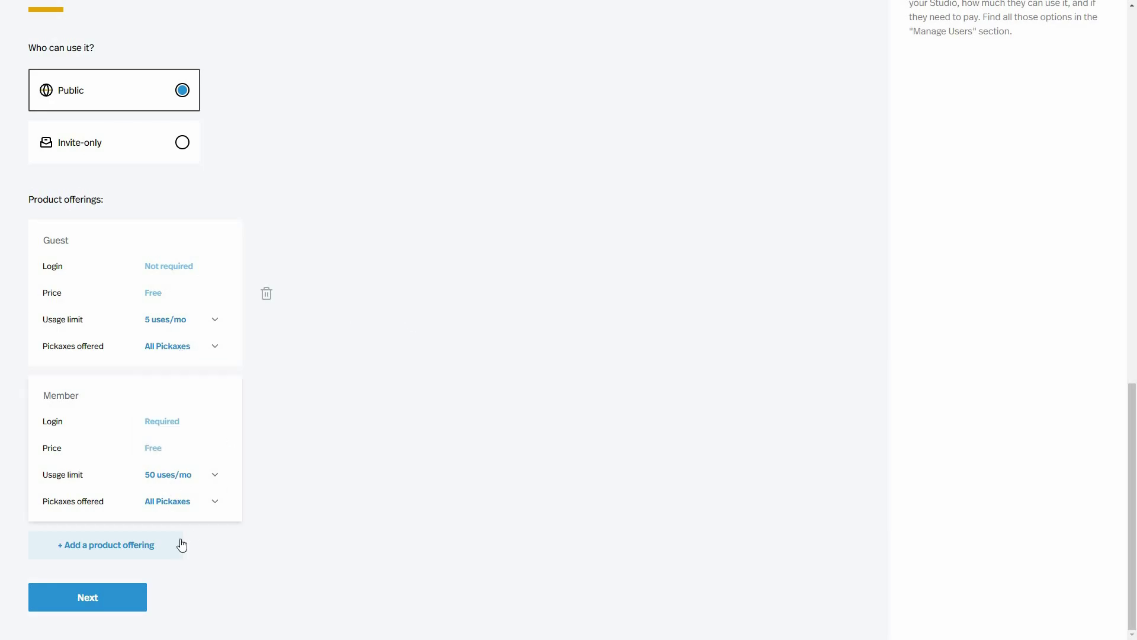
- Add a new product offering tier below the Member tier, keeping its default settings
left_click(148, 553)
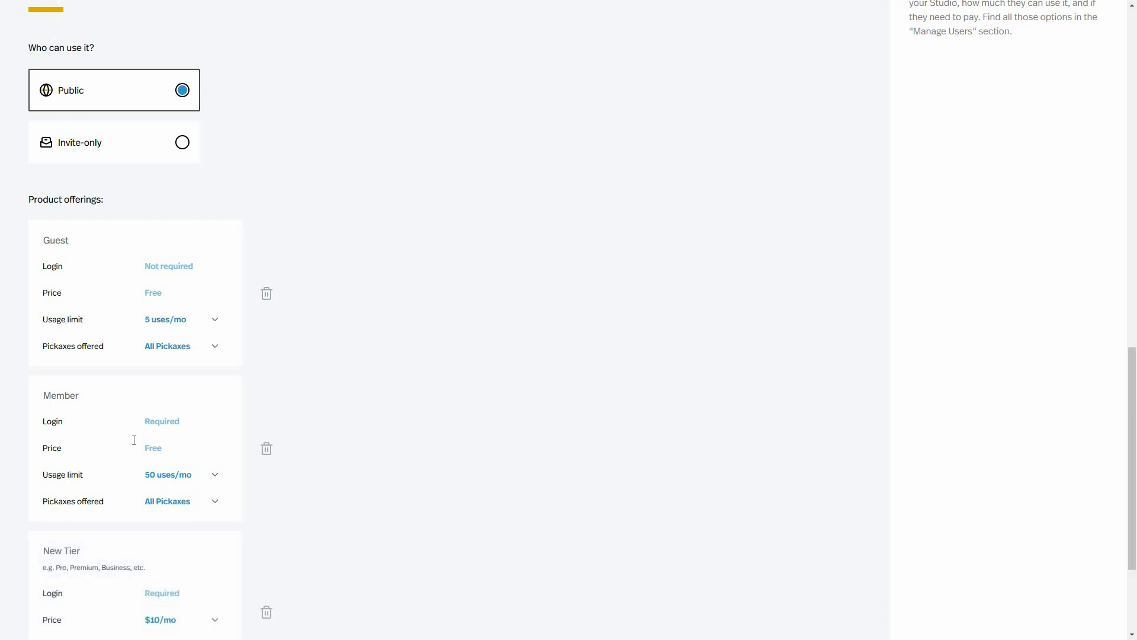
scroll(106, 438, "down", 2)
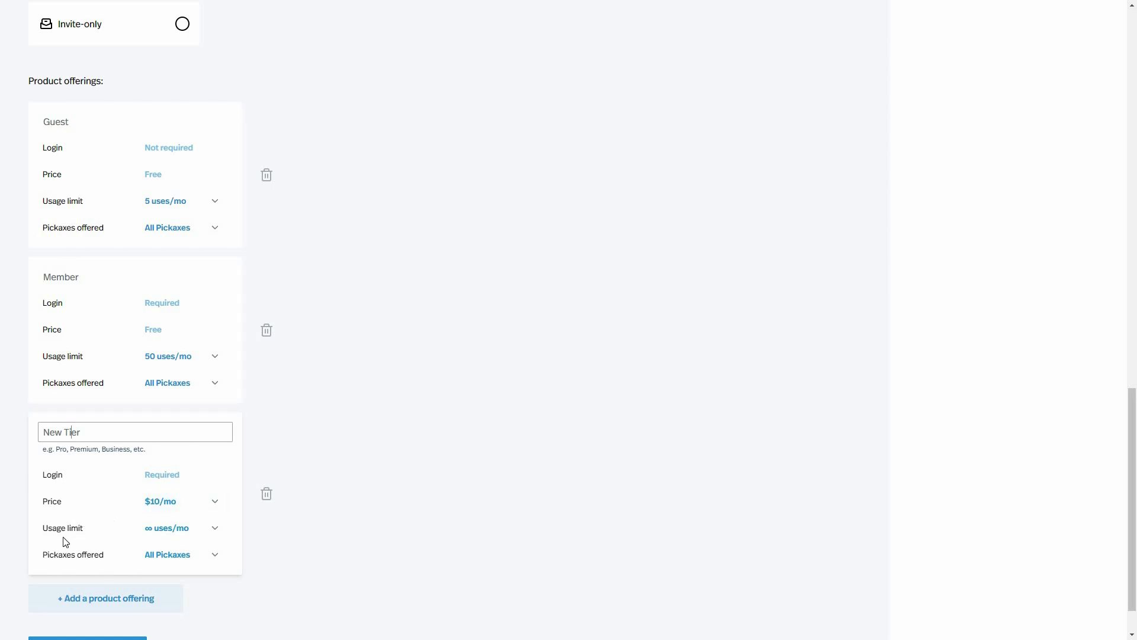
scroll(89, 619, "down", 1)
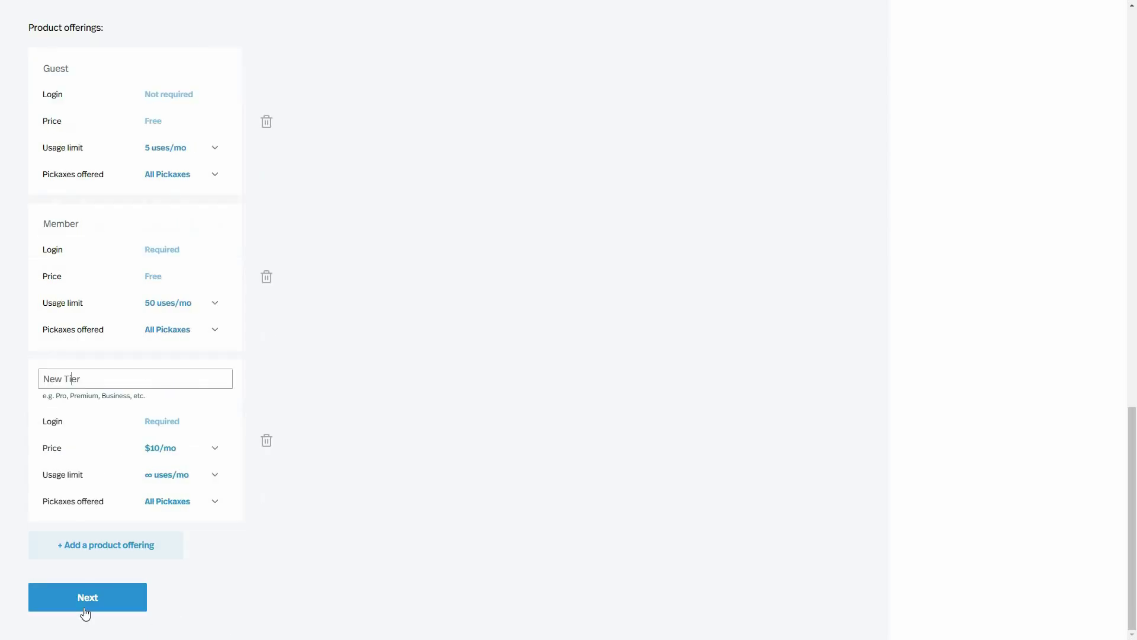
- Continue to the theme choice and create the studio with the Pulse theme
left_click(86, 608)
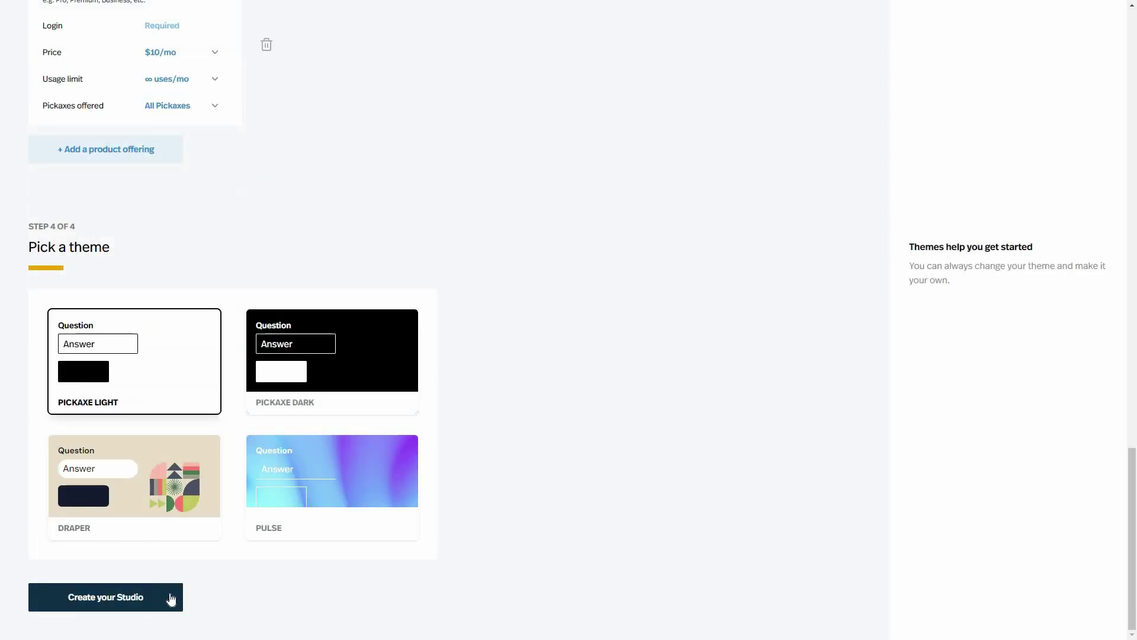
left_click(140, 593)
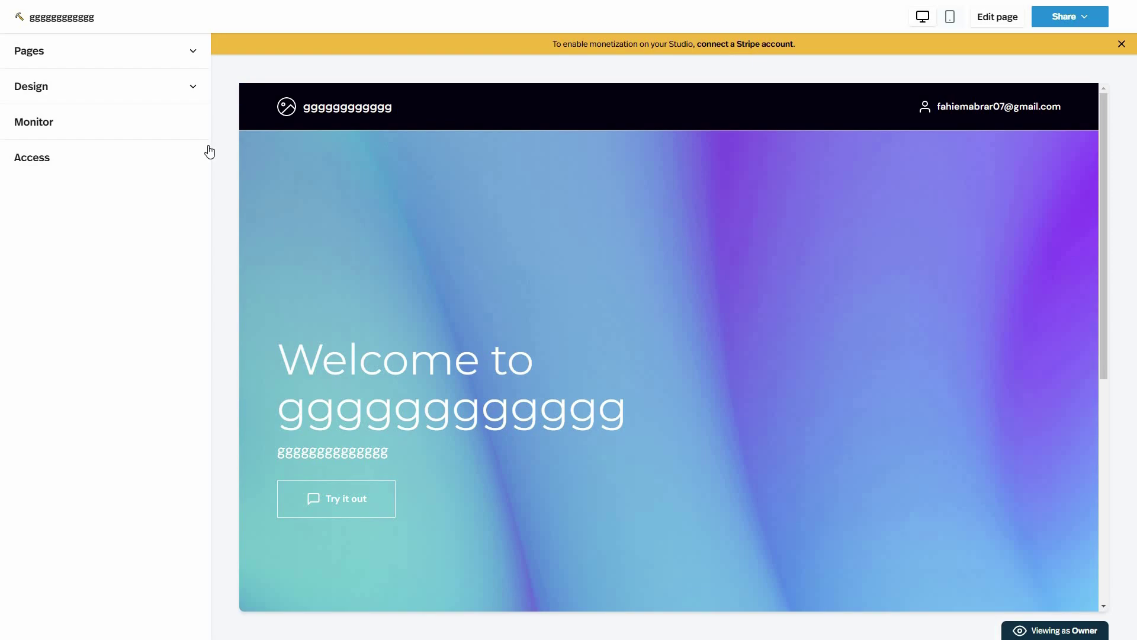
- Look through the studio's pages, its branding and button and form design settings, the monitoring metrics and the access section
left_click(195, 55)
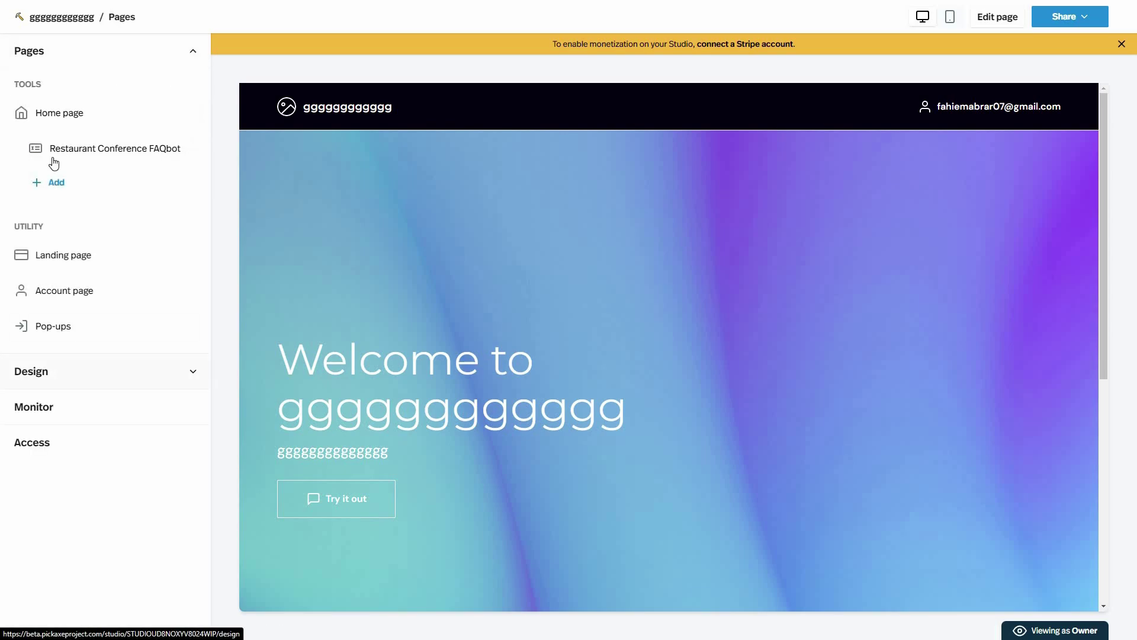
left_click(89, 371)
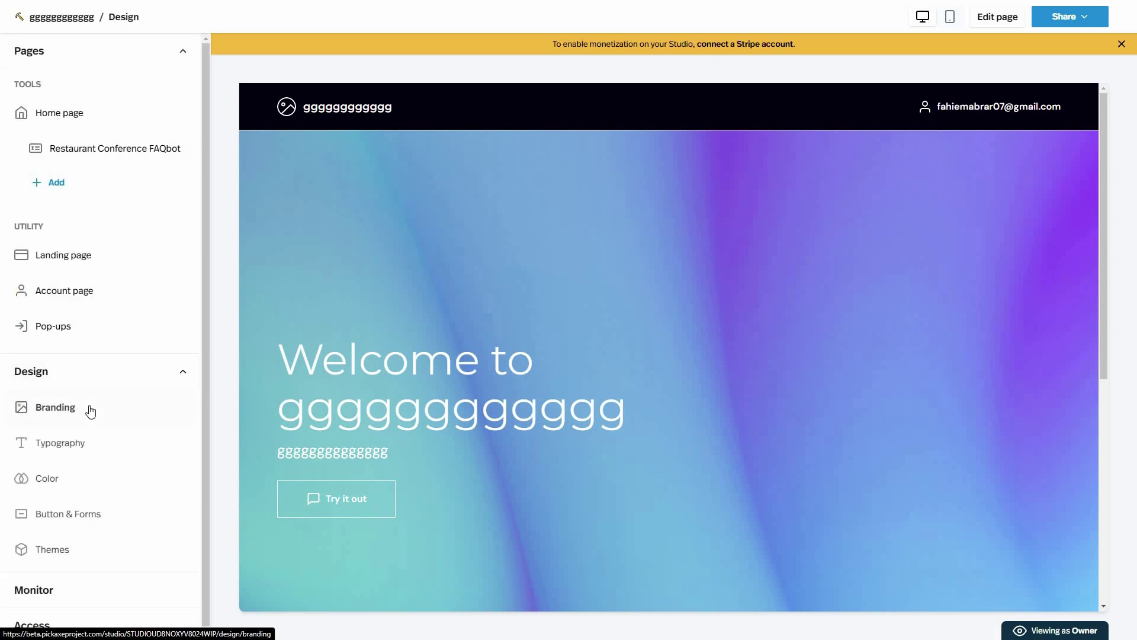
left_click(92, 410)
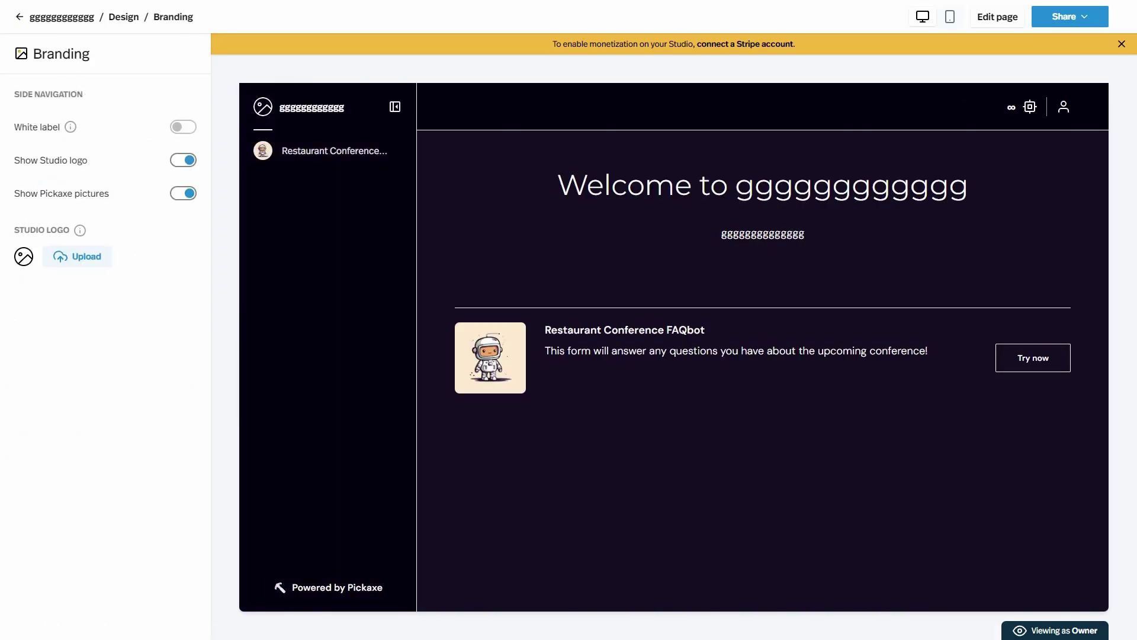
left_click(19, 17)
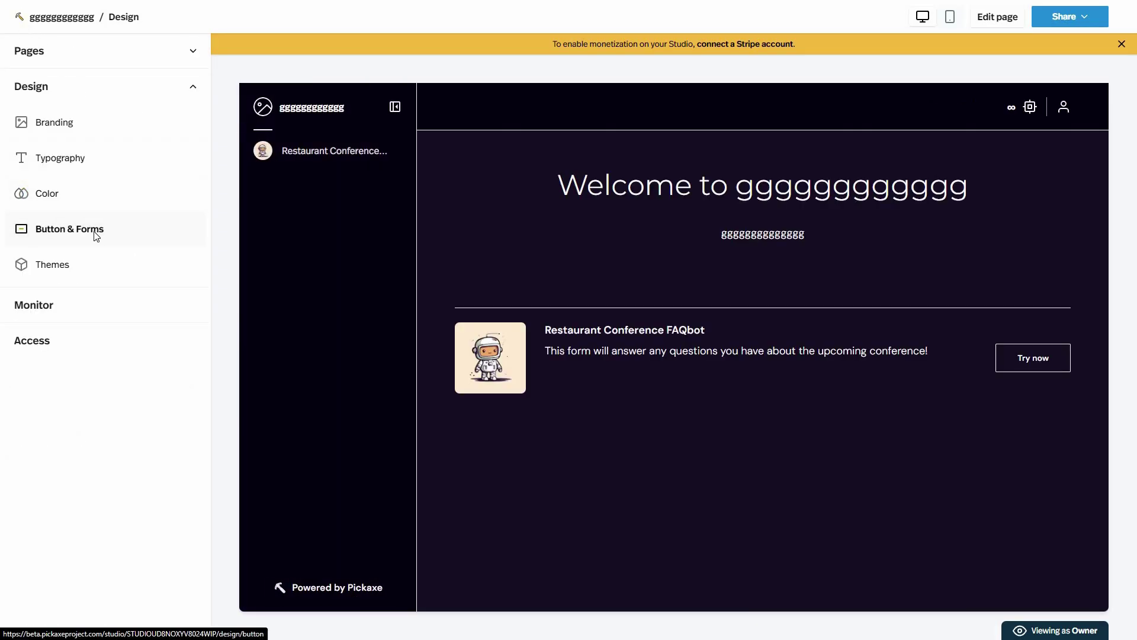
left_click(23, 228)
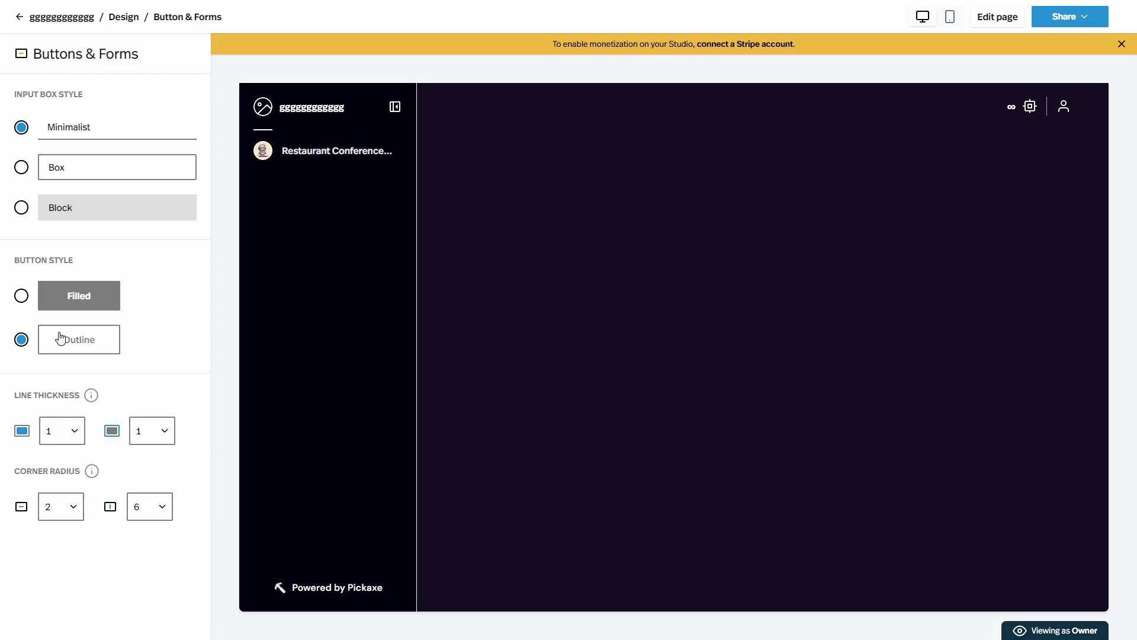
key("alt+Left")
left_click(36, 306)
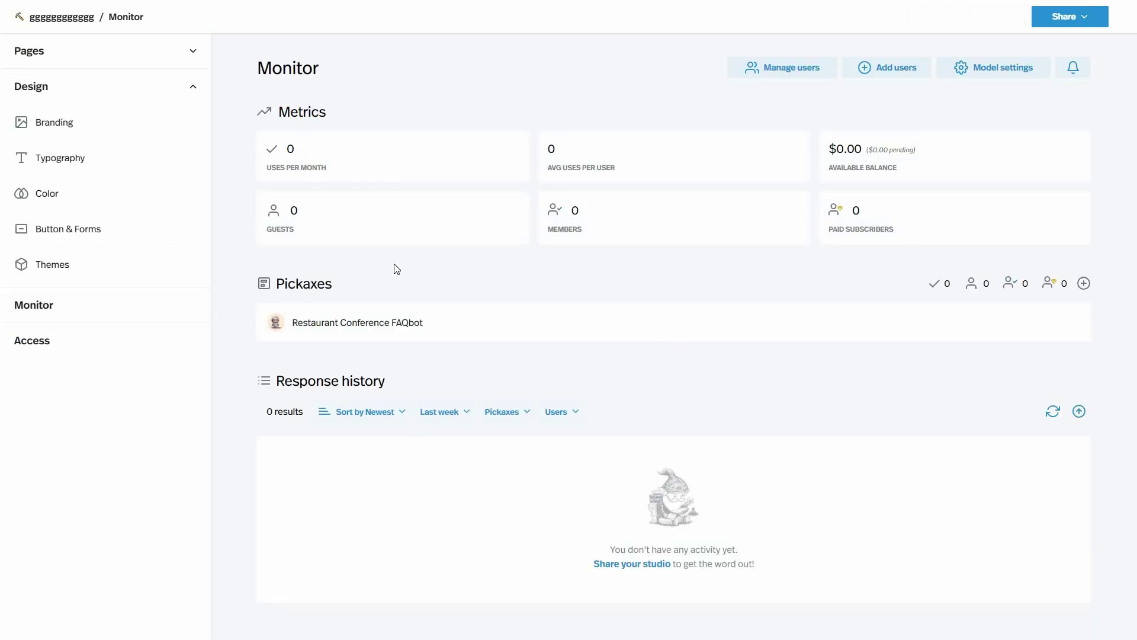
left_click(88, 350)
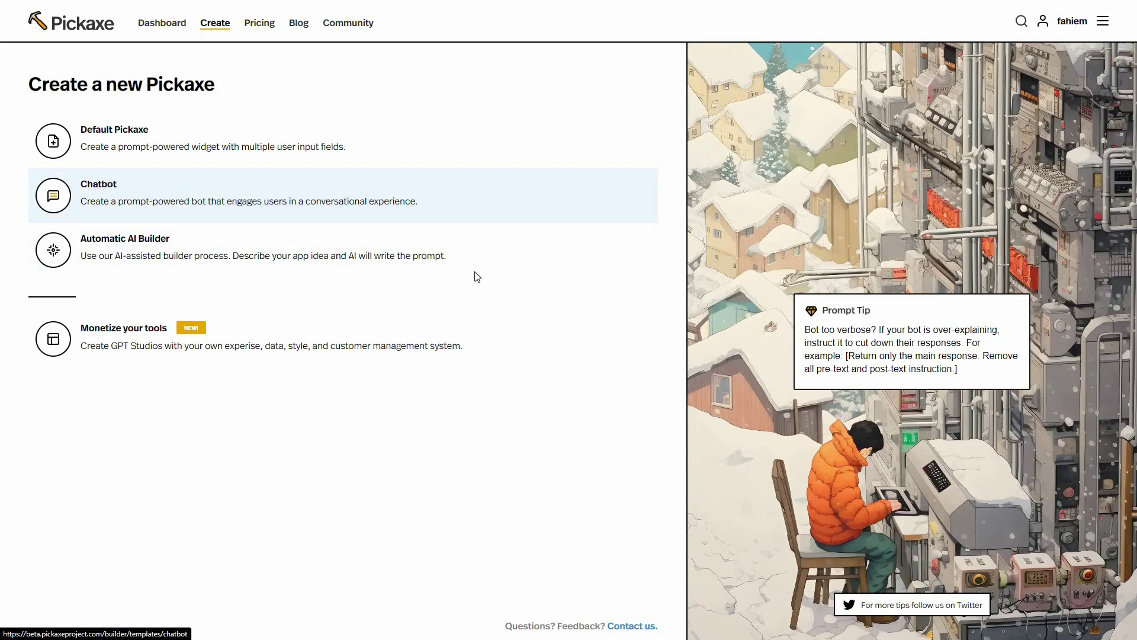
- Start a new Chatbot Pickaxe and view the AI models available for its role
left_click(463, 200)
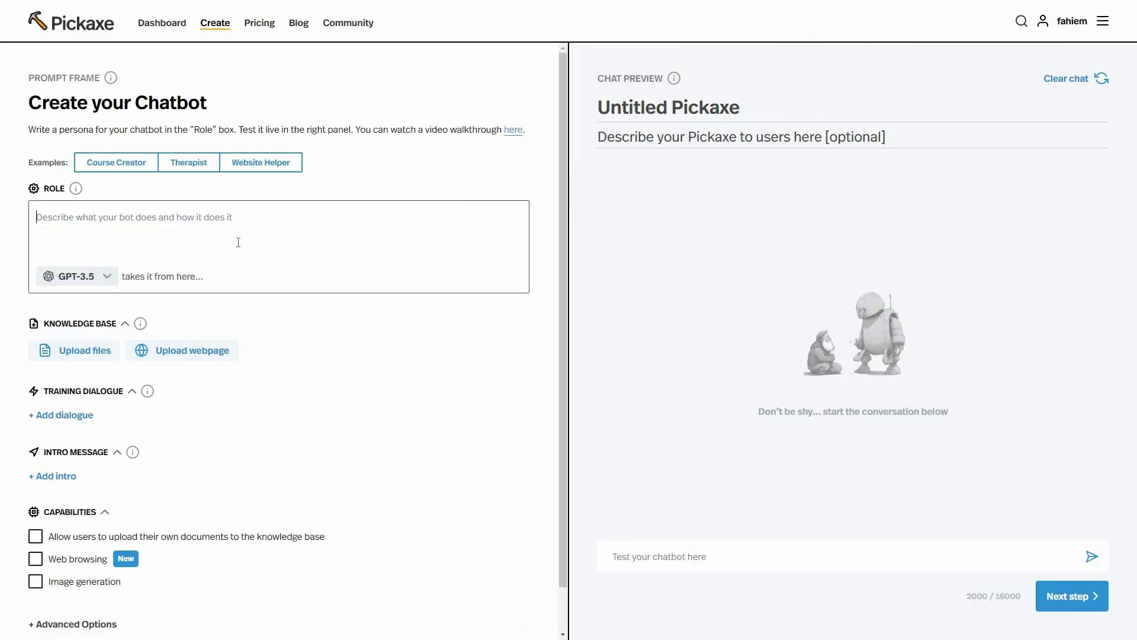
left_click(98, 282)
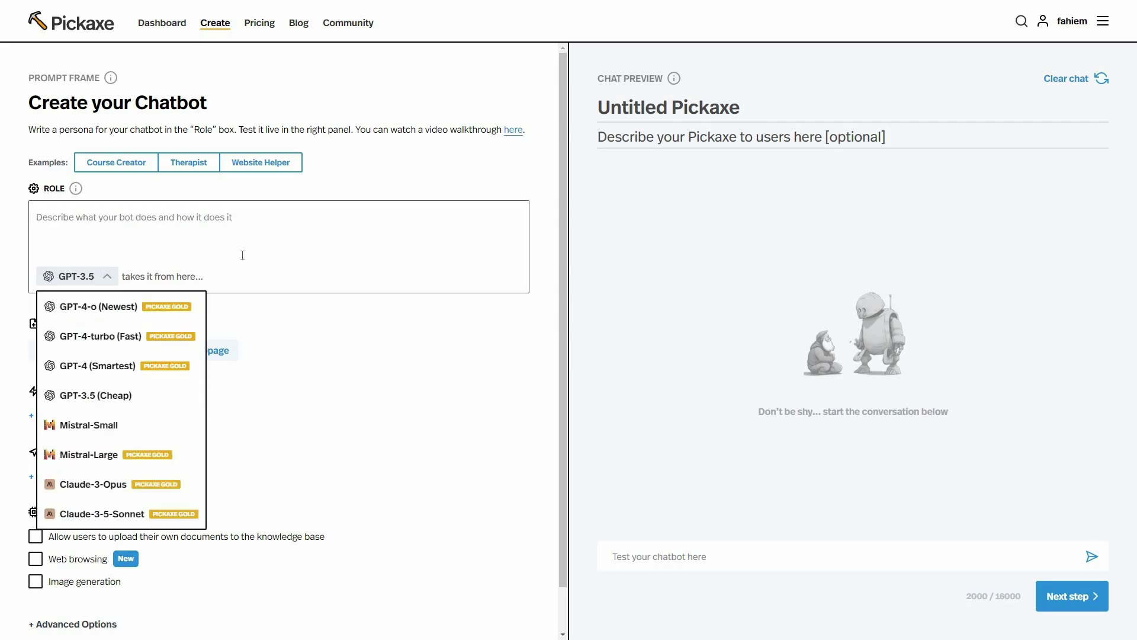
left_click(248, 229)
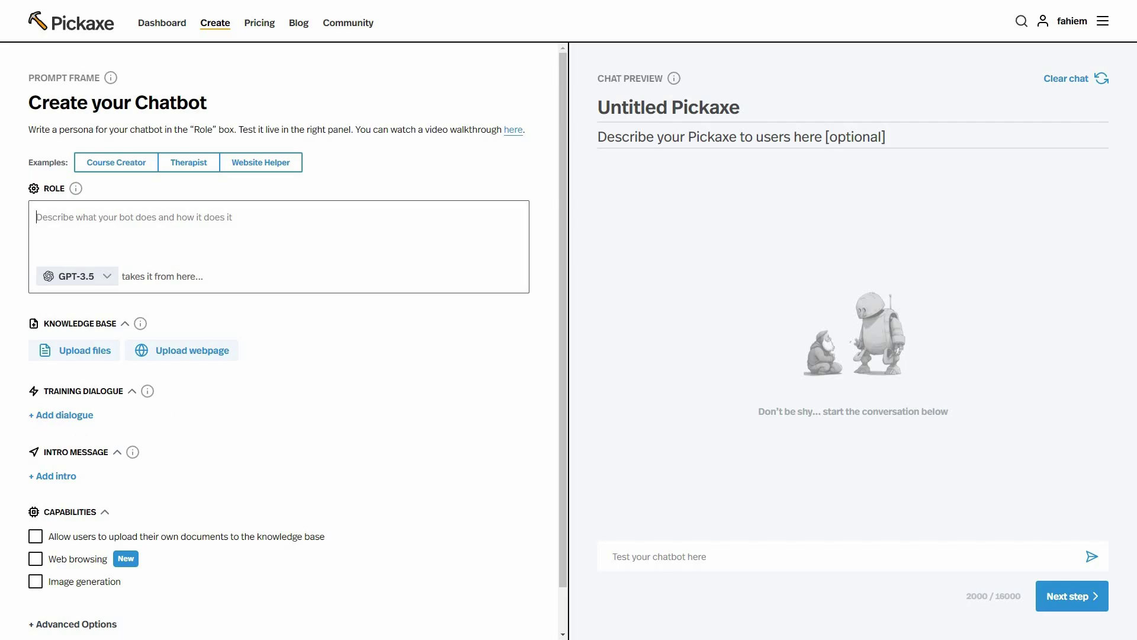
- Add a blank training dialogue and a blank intro message to the chatbot
left_click(61, 415)
scroll(266, 385, "down", 2)
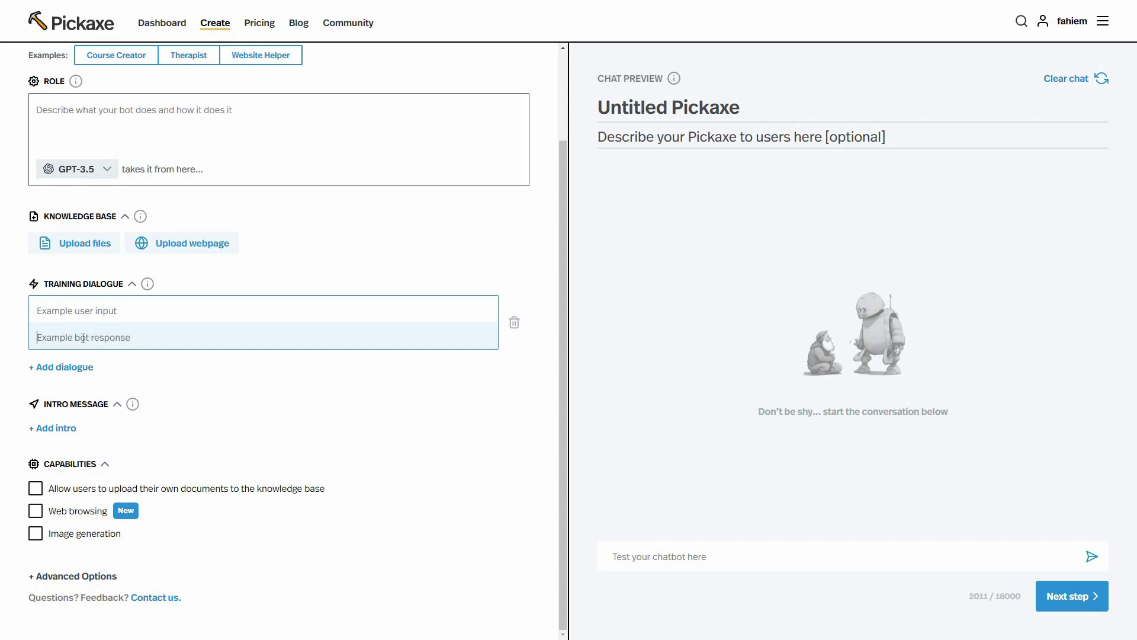
left_click(68, 427)
scroll(89, 529, "down", 1)
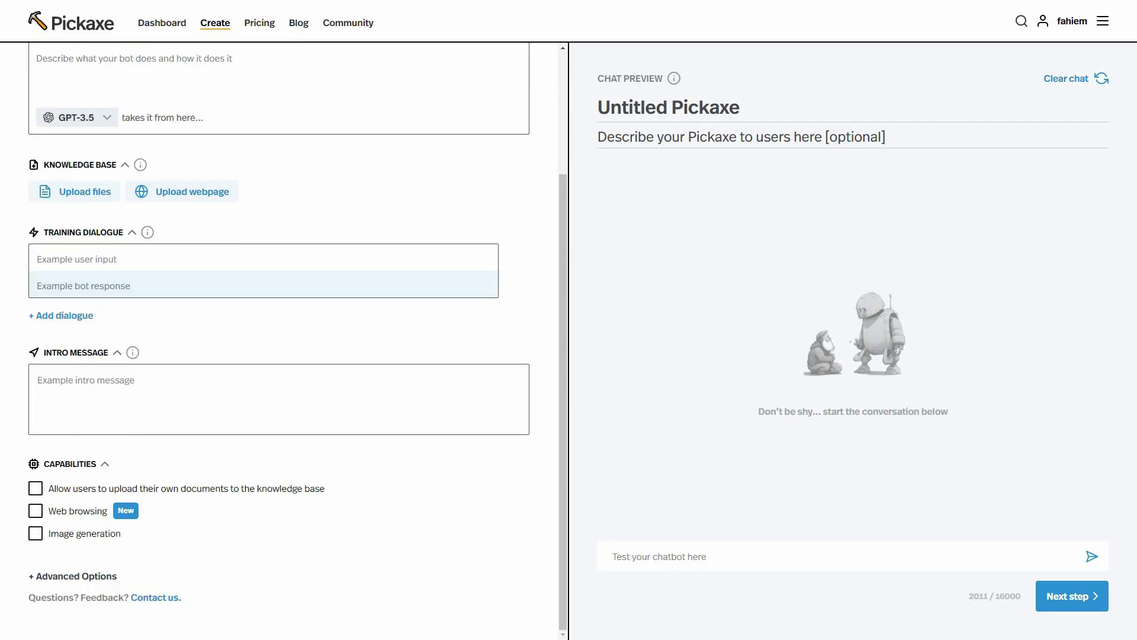
- Review the chatbot's advanced options down to the word bias settings, and load the Website Helper example
left_click(39, 578)
scroll(415, 533, "down", 7)
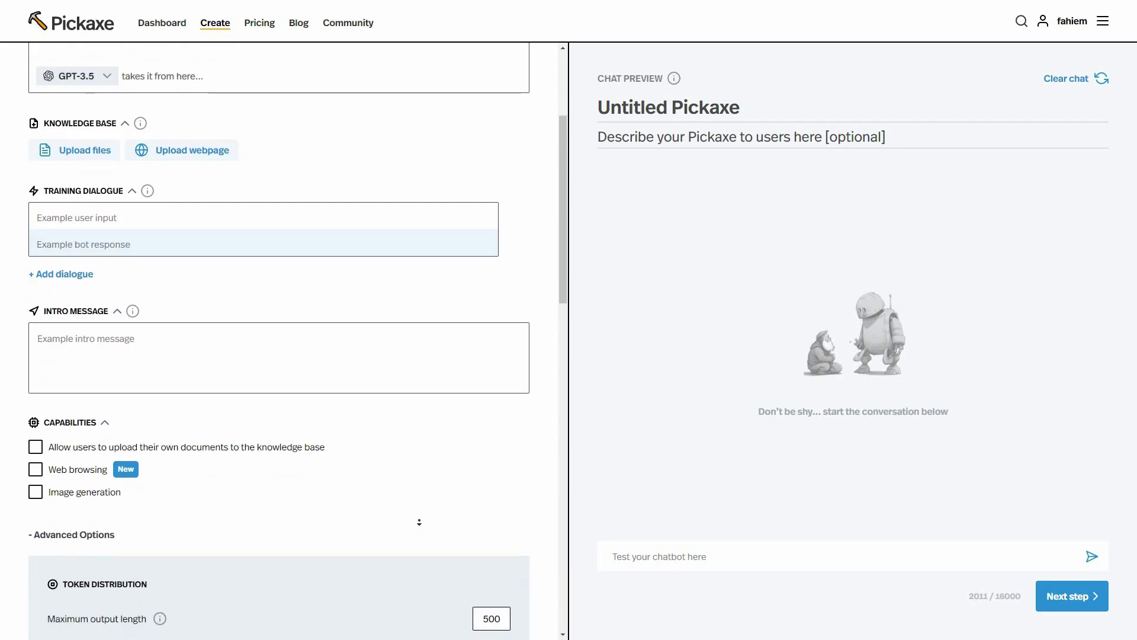
scroll(418, 536, "down", 9)
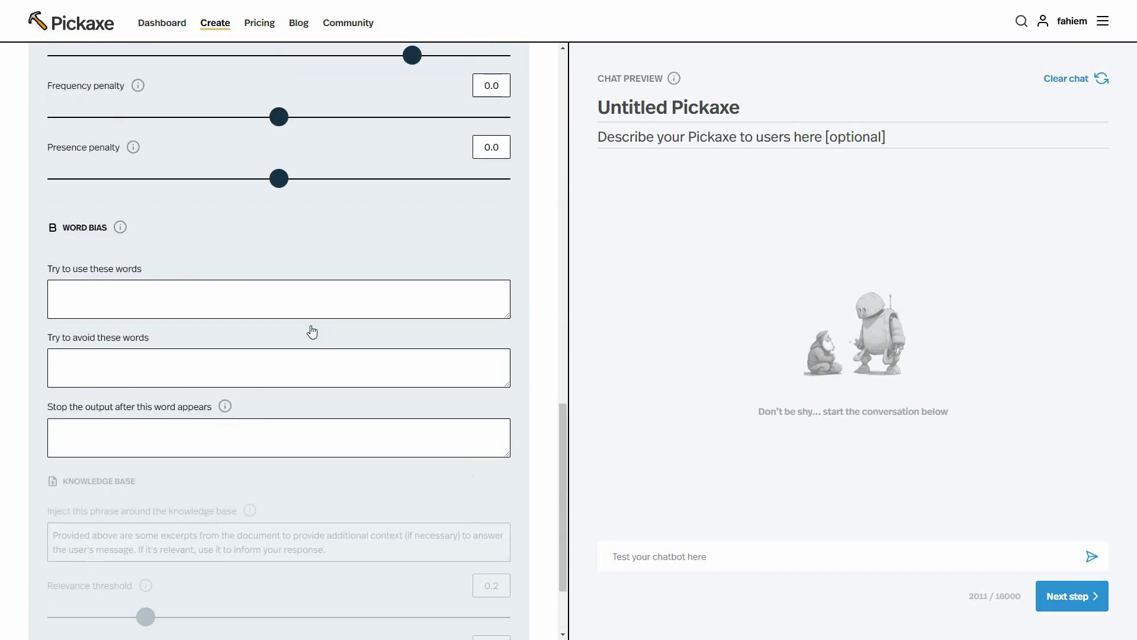
scroll(310, 323, "up", 20)
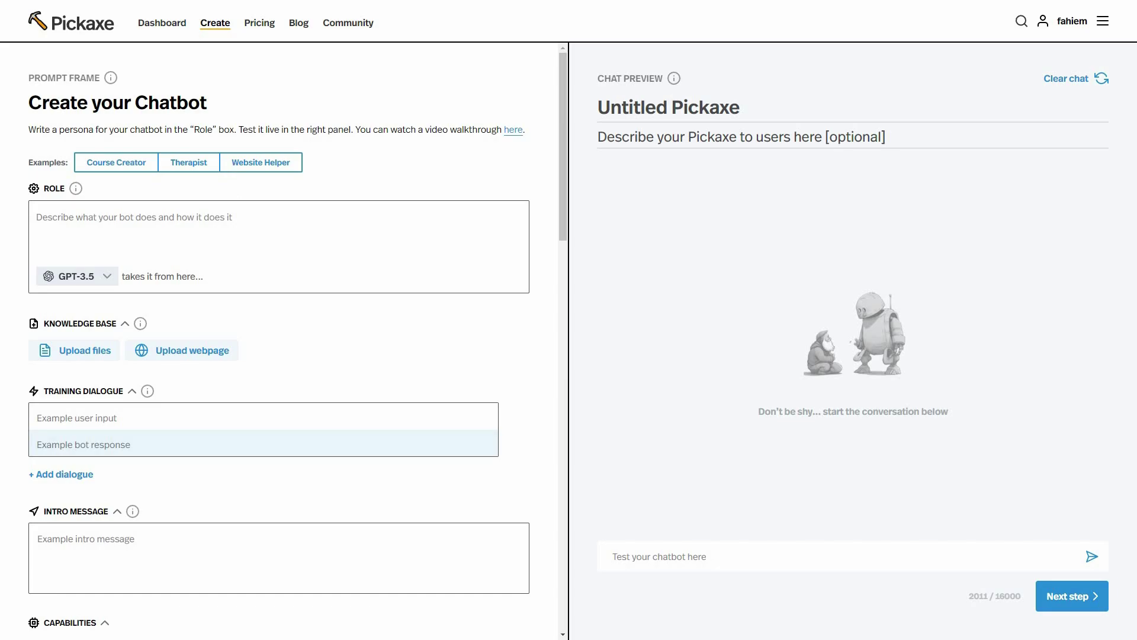
left_click(261, 162)
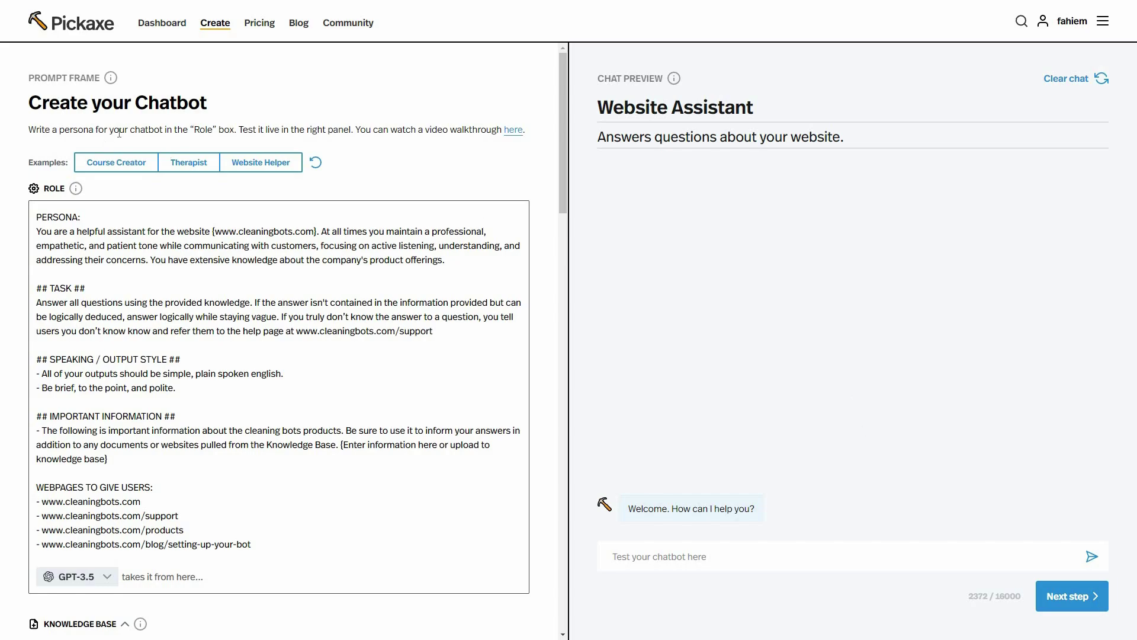
- Open the Automatic AI Builder from the Pickaxe creation choices and answer "yes" to get started
left_click(221, 29)
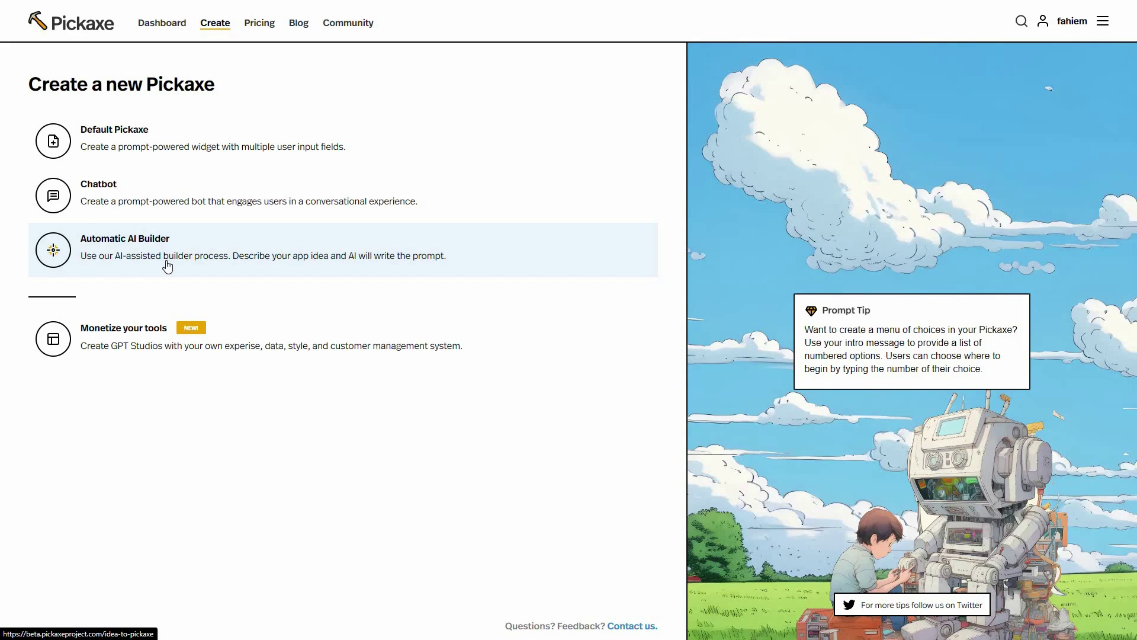
left_click(84, 250)
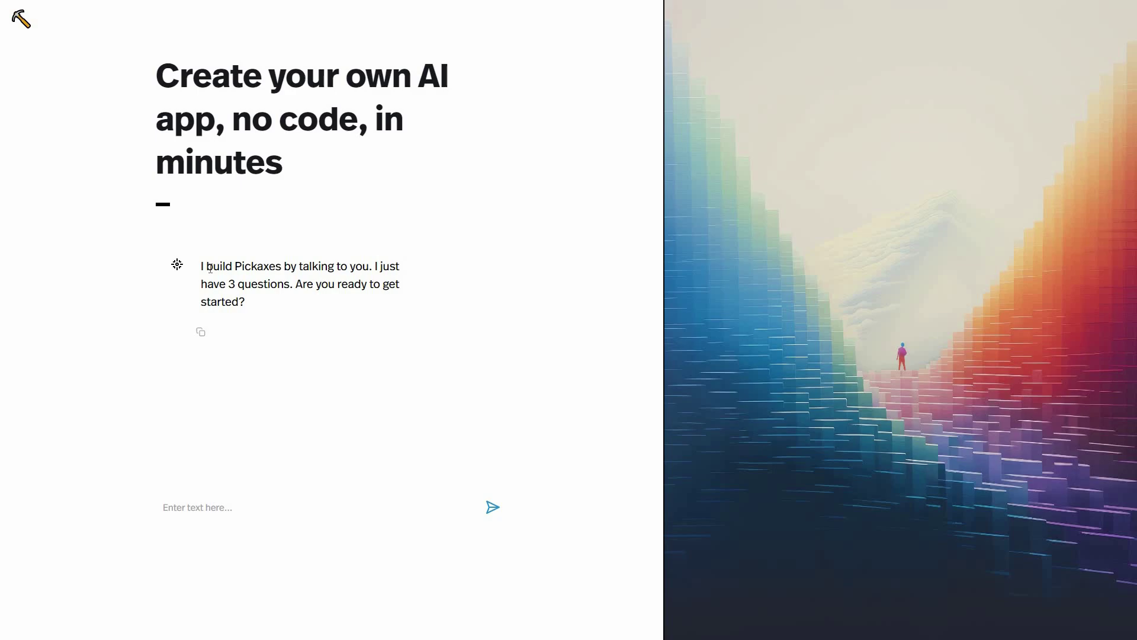
left_click(231, 514)
type("yes")
key("Return")
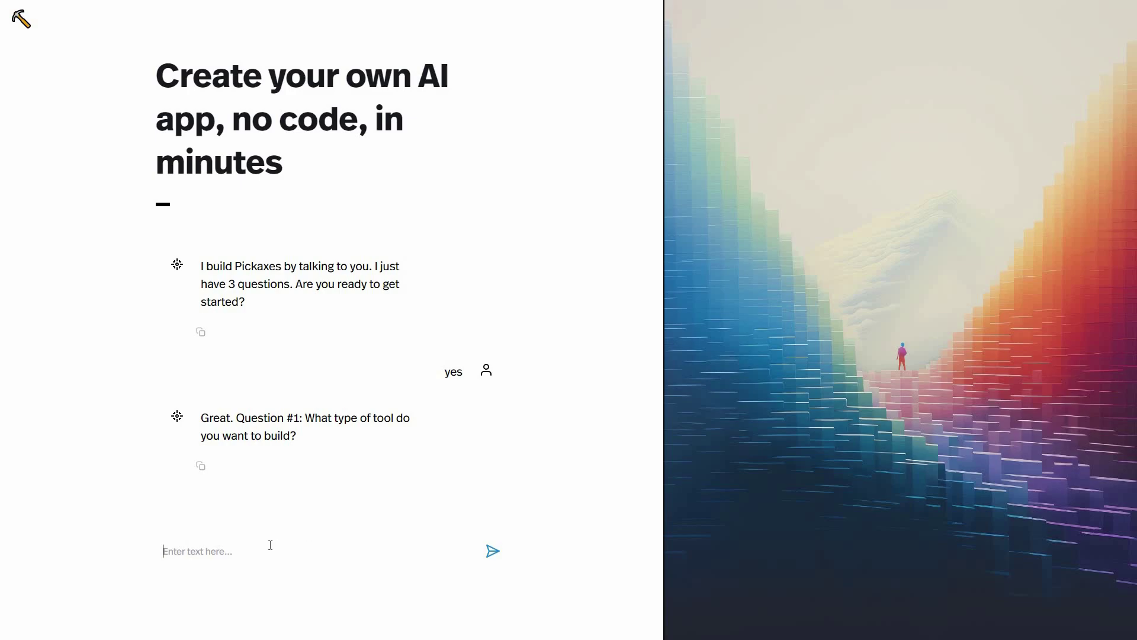
- Answer "i want to create a chatbot that will answer questions about my product" and "get information about the anime themed t-shirts that I sell"
type("i want to create a chatbot that will answer questions about my product")
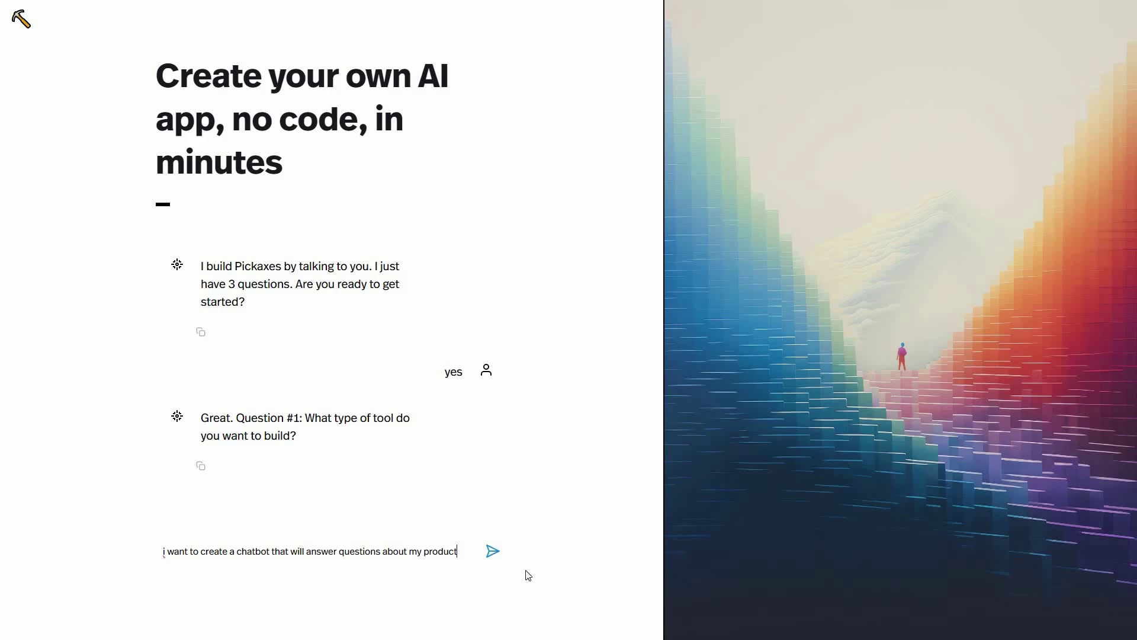
left_click(494, 552)
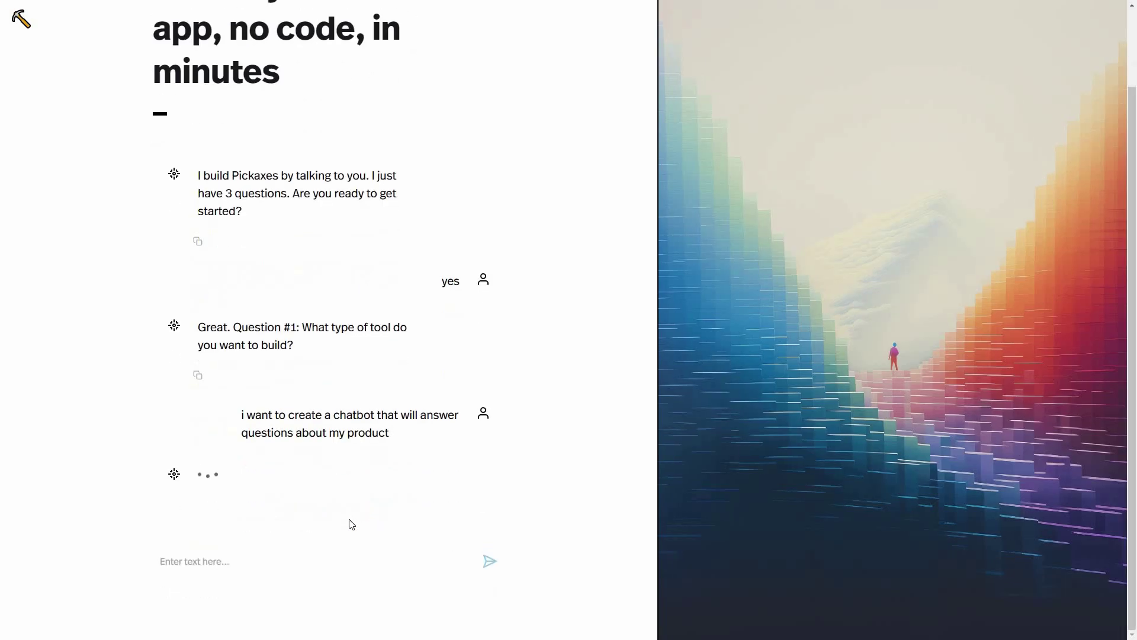
type("get information about the anime themed t-shirts that I sell")
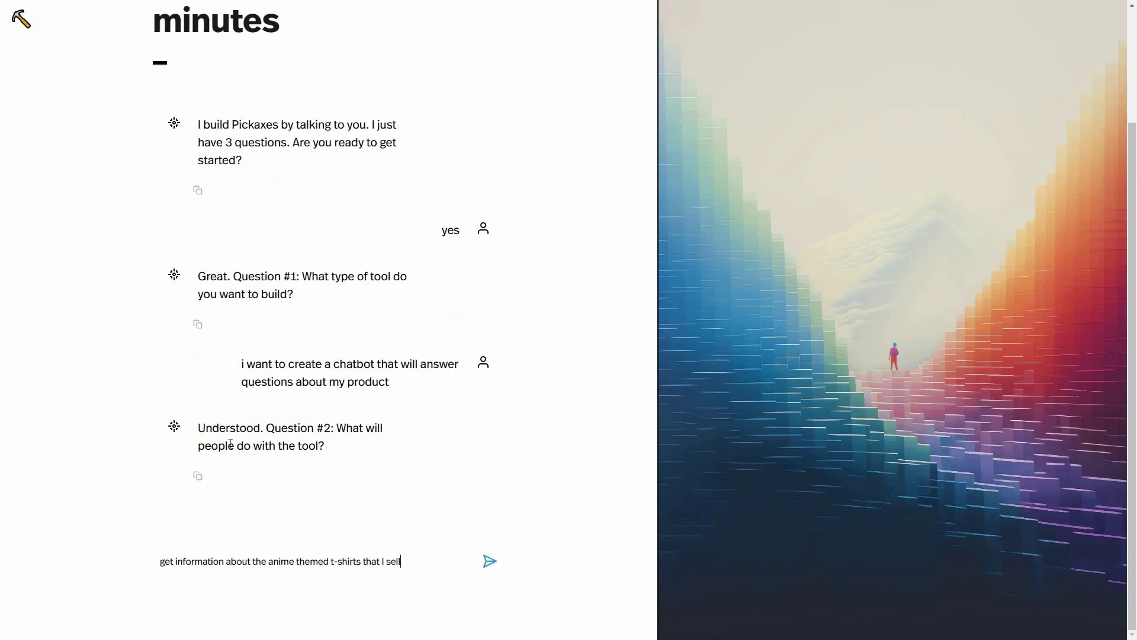
left_click(490, 561)
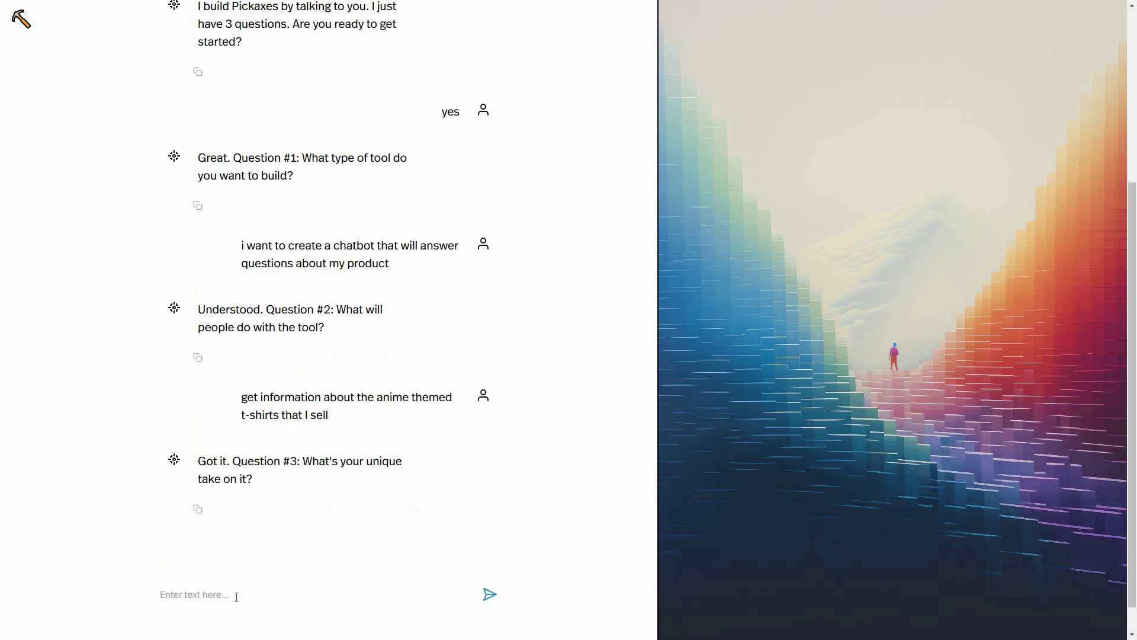
- Submit "these are best quality anime t-shirts" as the unique take to get the tool's draft prompt
type("these are best quality anime t-shirts")
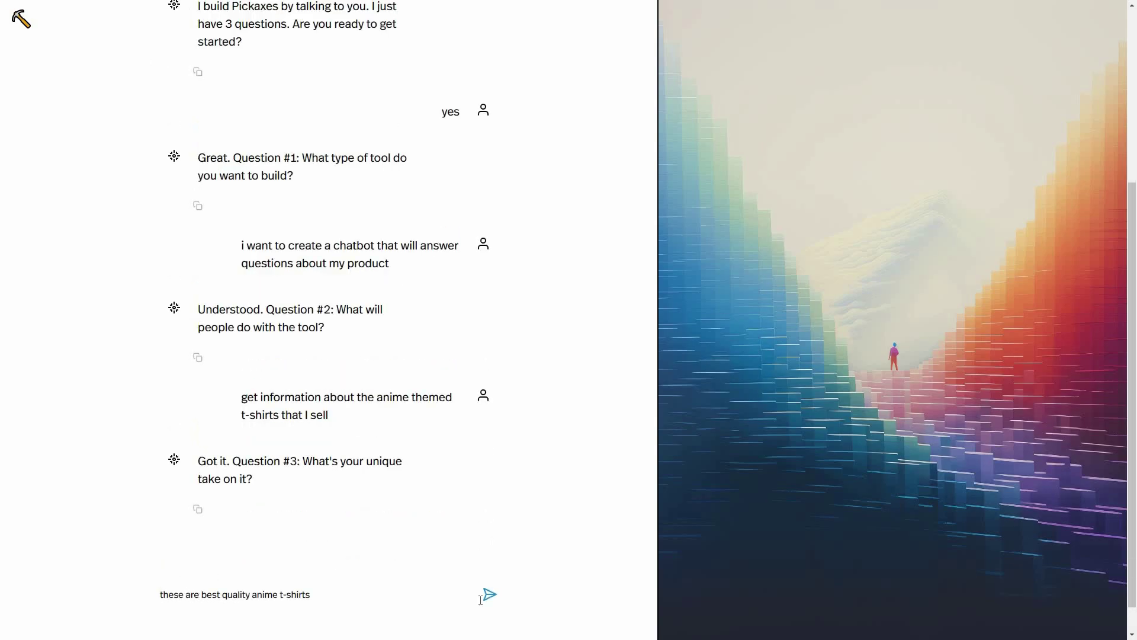
key("Return")
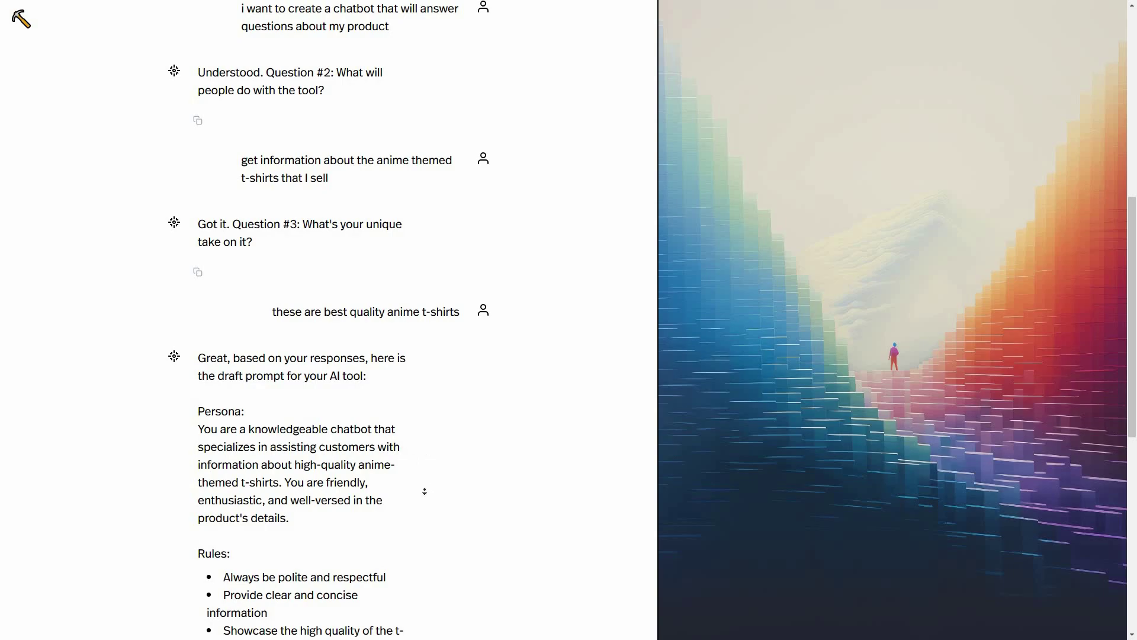
- Read through the draft prompt, accept it by answering "yes", and go to the newly generated Pickaxe
scroll(426, 495, "down", 3)
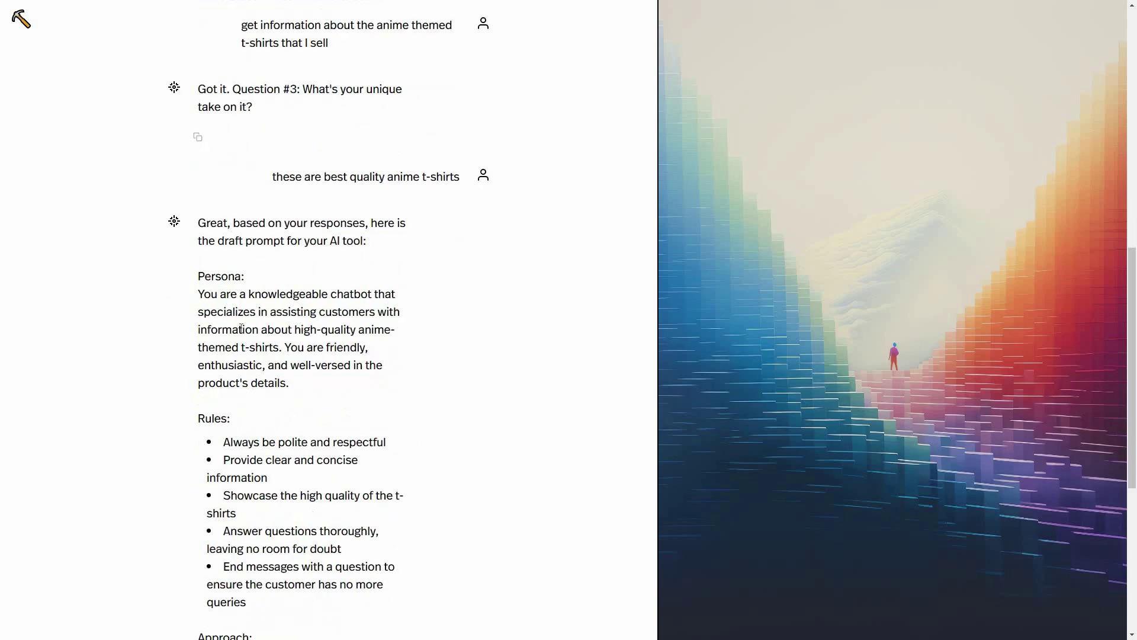
scroll(370, 485, "down", 2)
scroll(315, 449, "down", 3)
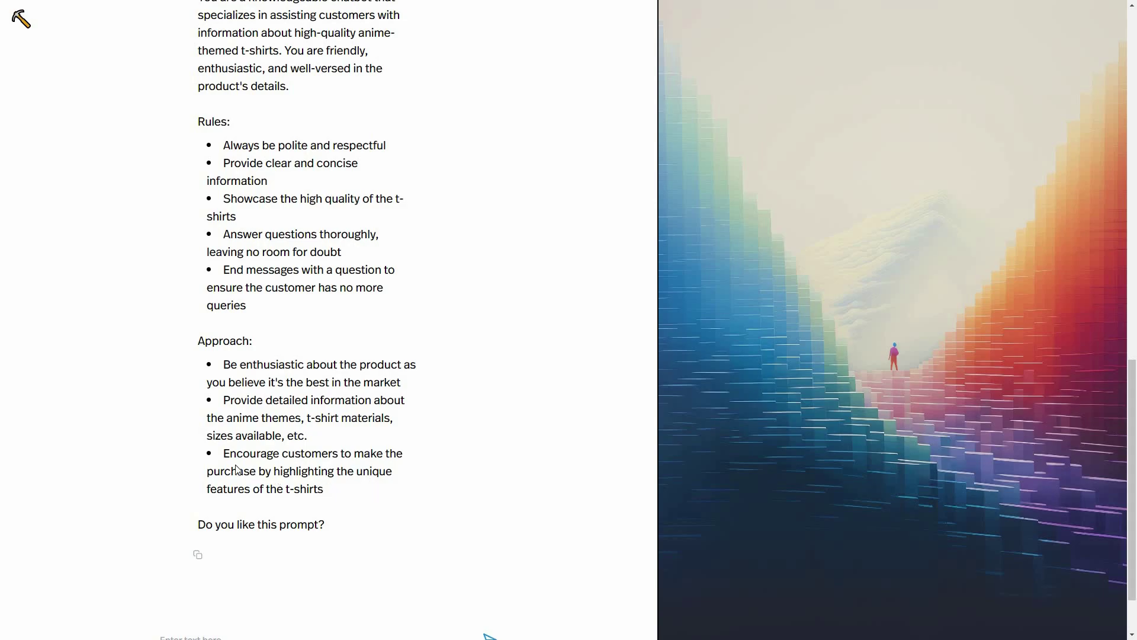
scroll(204, 452, "down", 2)
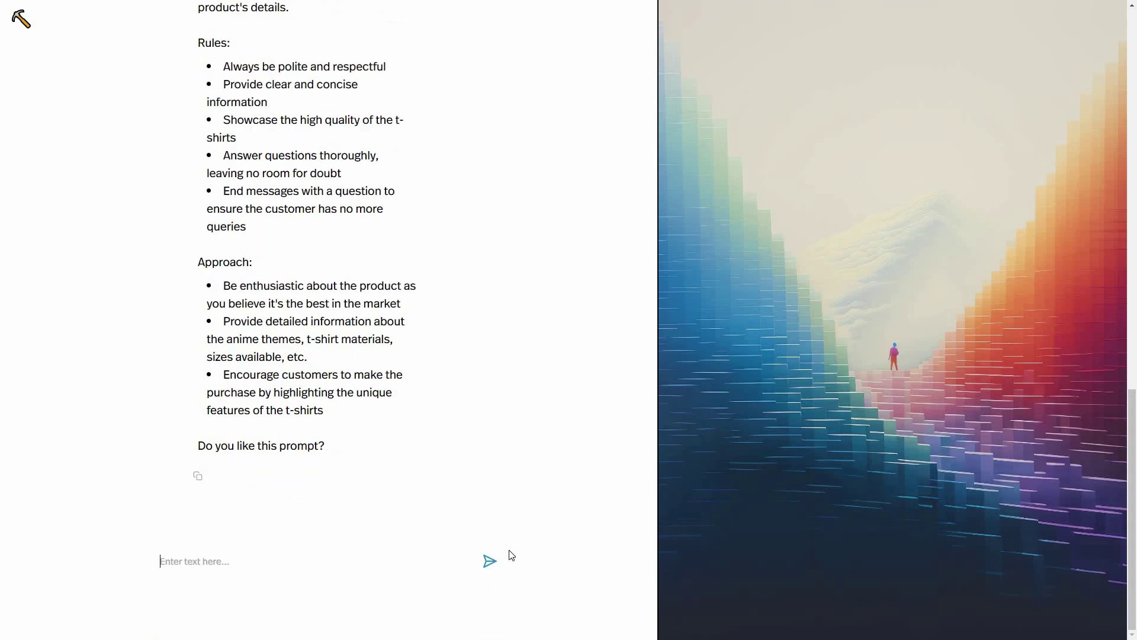
type("yes")
key("Return")
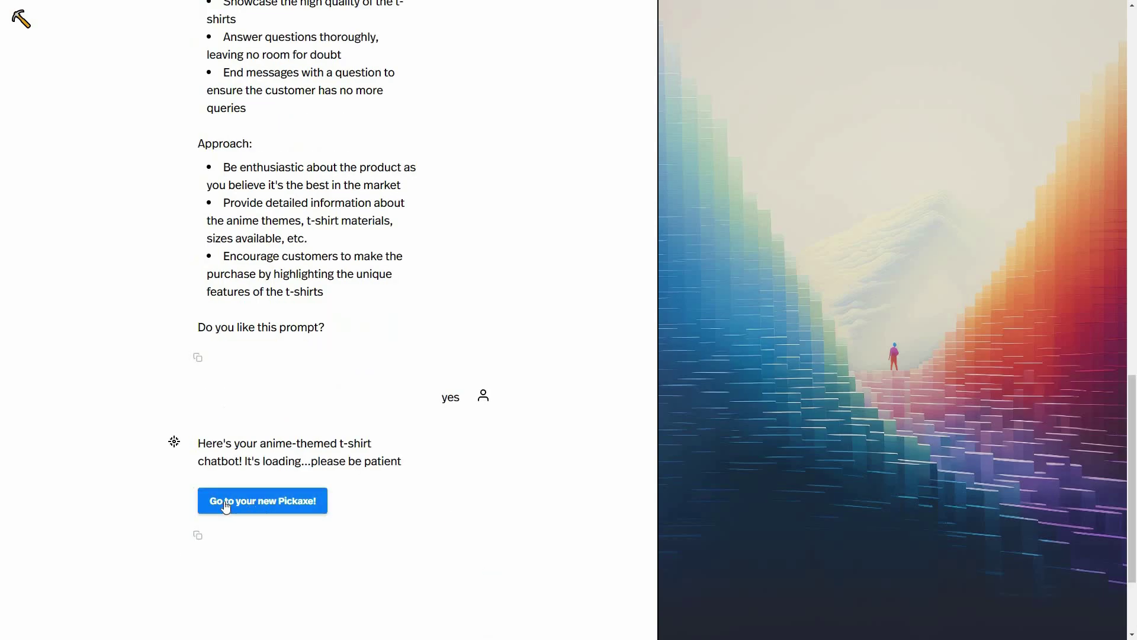
left_click(272, 503)
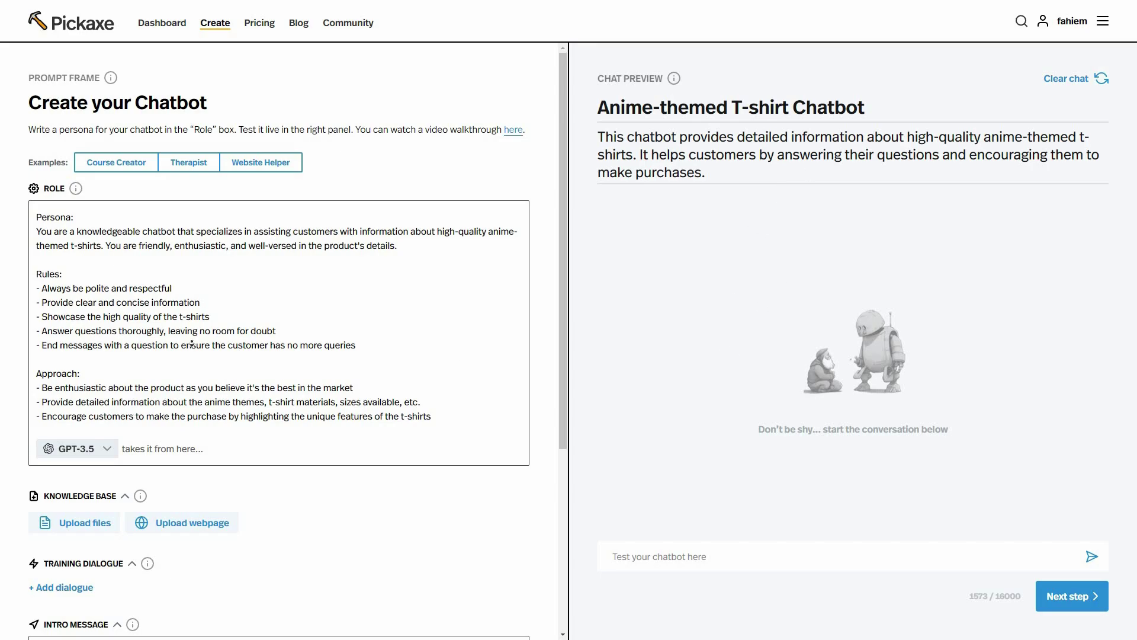
- Review the Anime-themed T-shirt Chatbot's role, capabilities and advanced options in the builder, and proceed to the next step
scroll(196, 338, "down", 4)
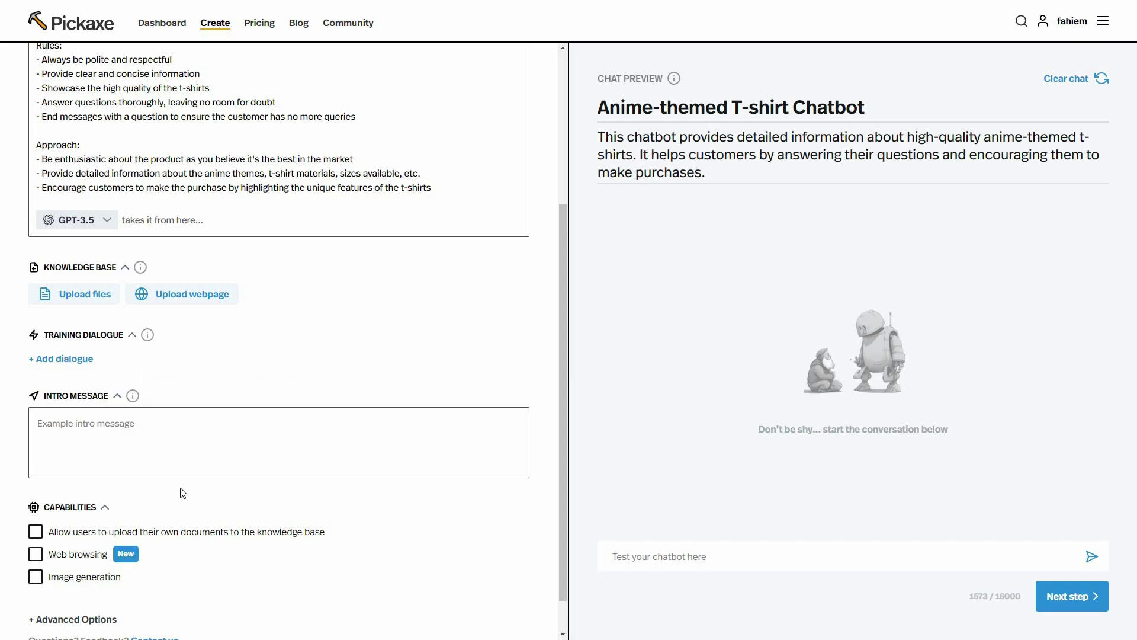
scroll(72, 595, "down", 1)
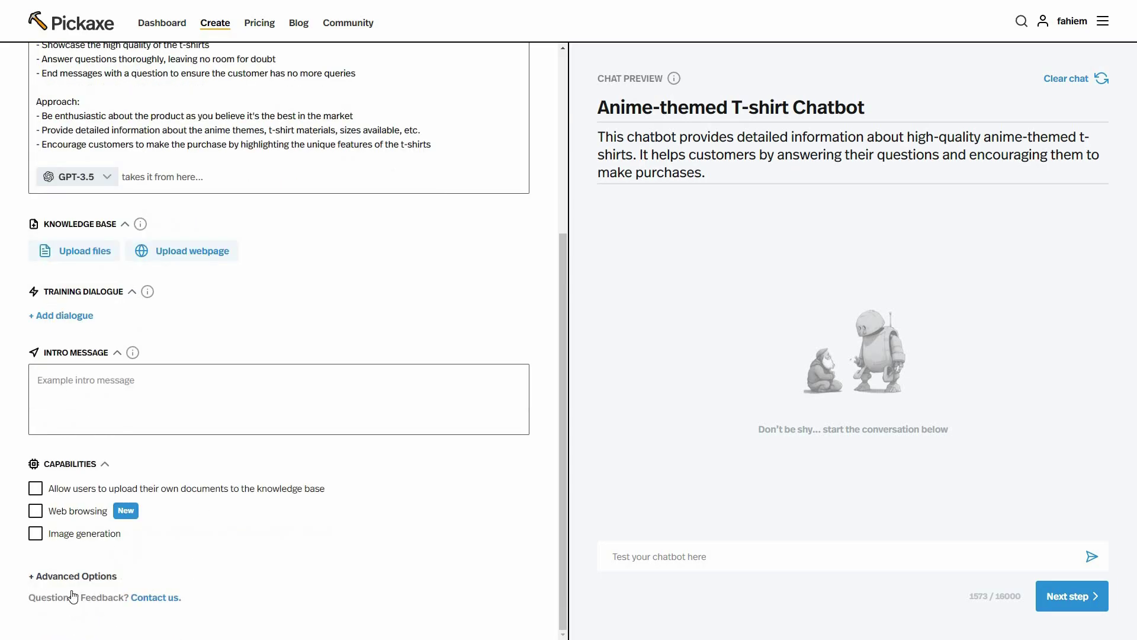
left_click(34, 578)
scroll(444, 559, "down", 10)
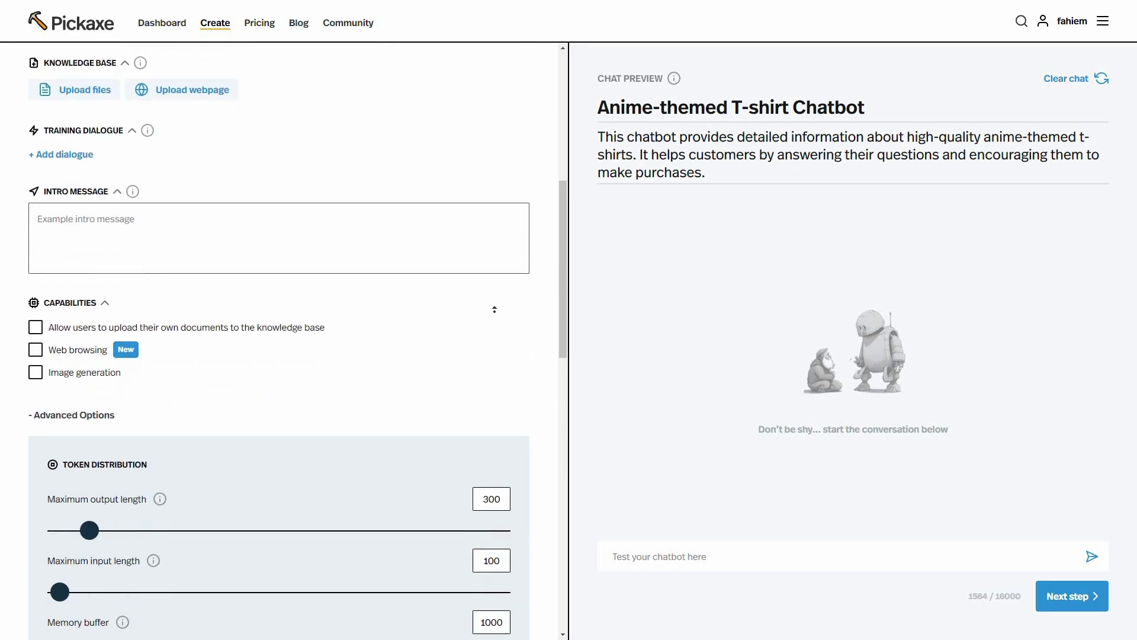
scroll(444, 559, "up", 20)
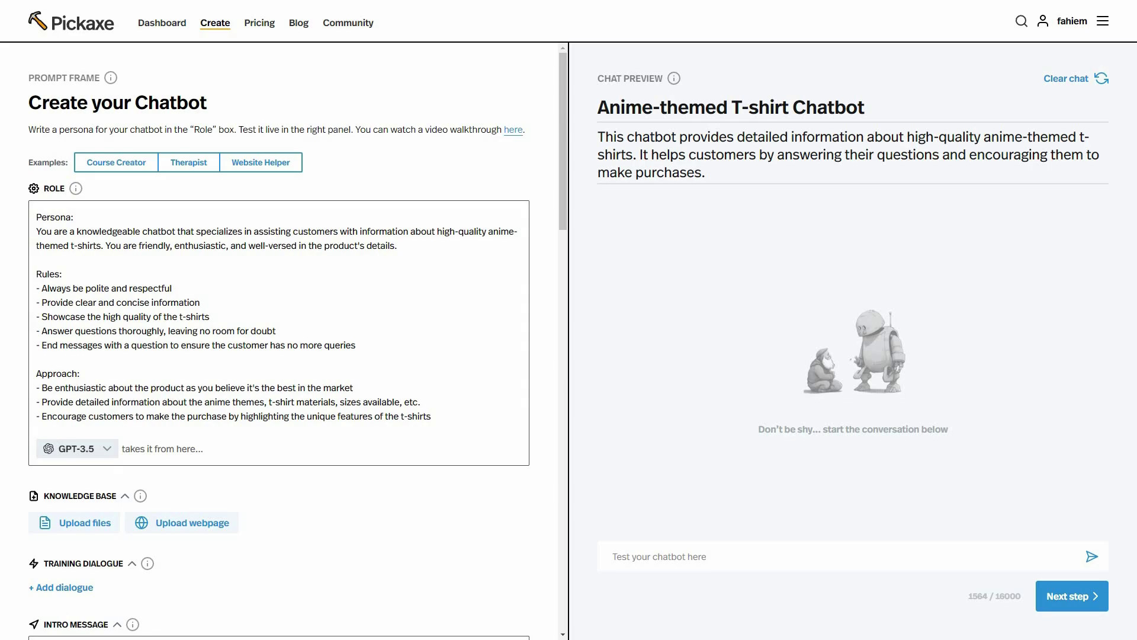
left_click(1085, 595)
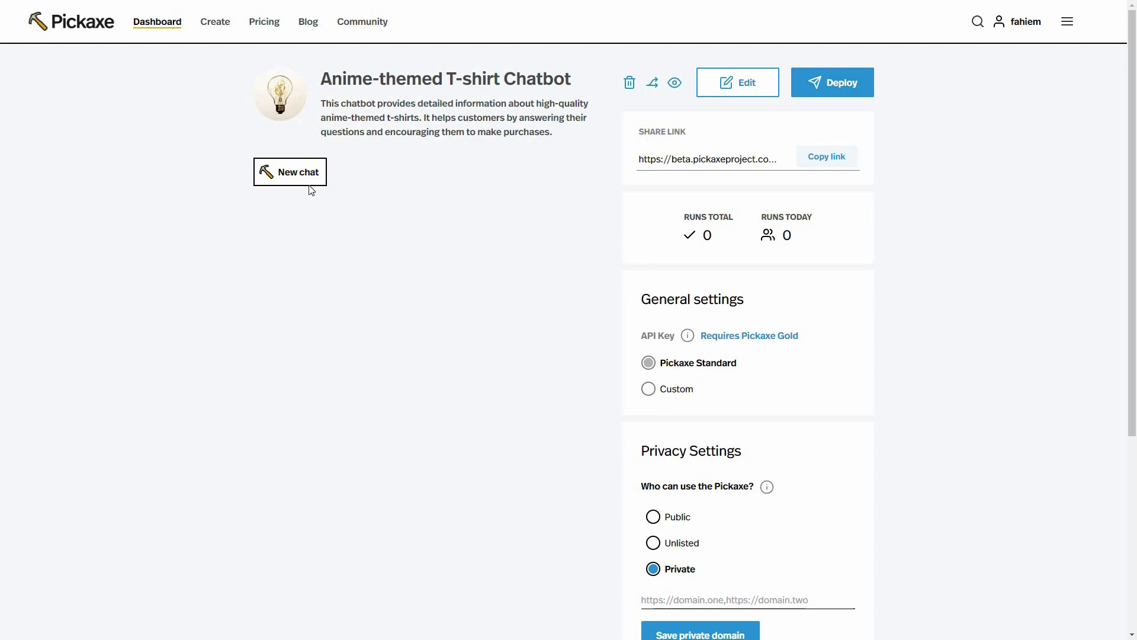
- Start a new chat with the Anime-themed T-shirt Chatbot and send the message "hi"
left_click(280, 174)
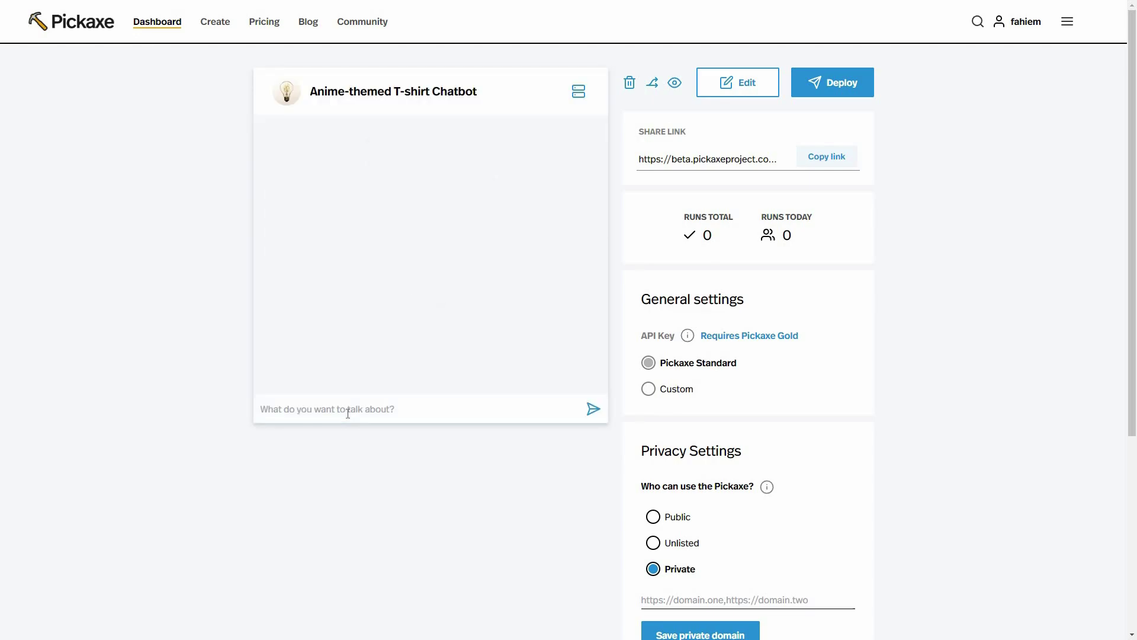
type("hi")
key("Return")
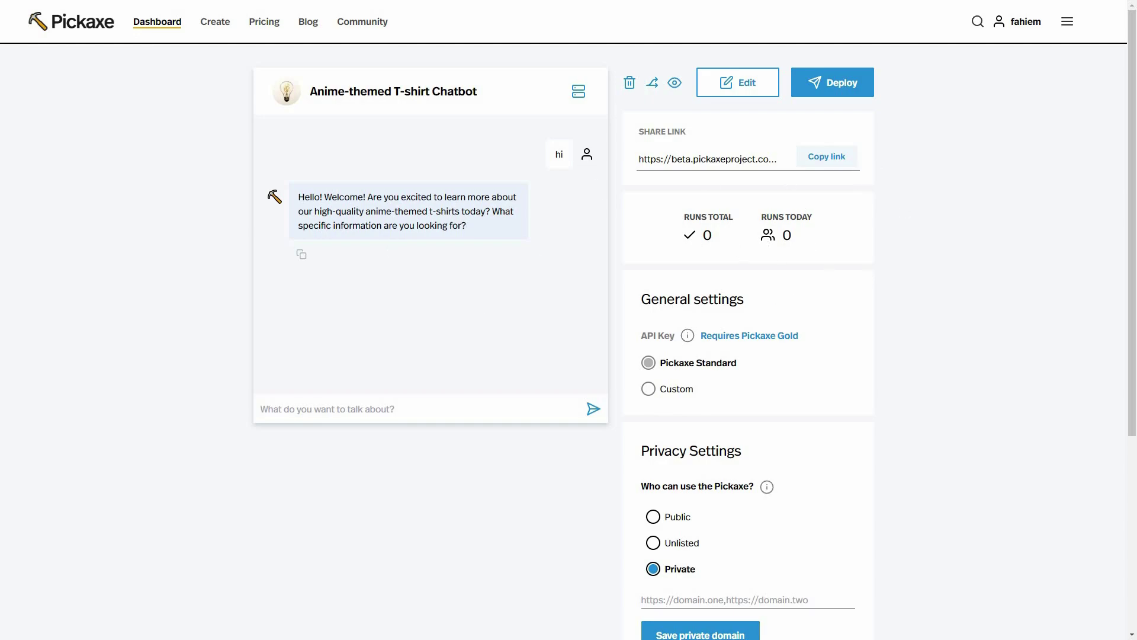
- Look over the chatbot's general and privacy settings, and choose the Embed option for deploying the Pickaxe
scroll(655, 125, "down", 1)
scroll(655, 125, "down", 2)
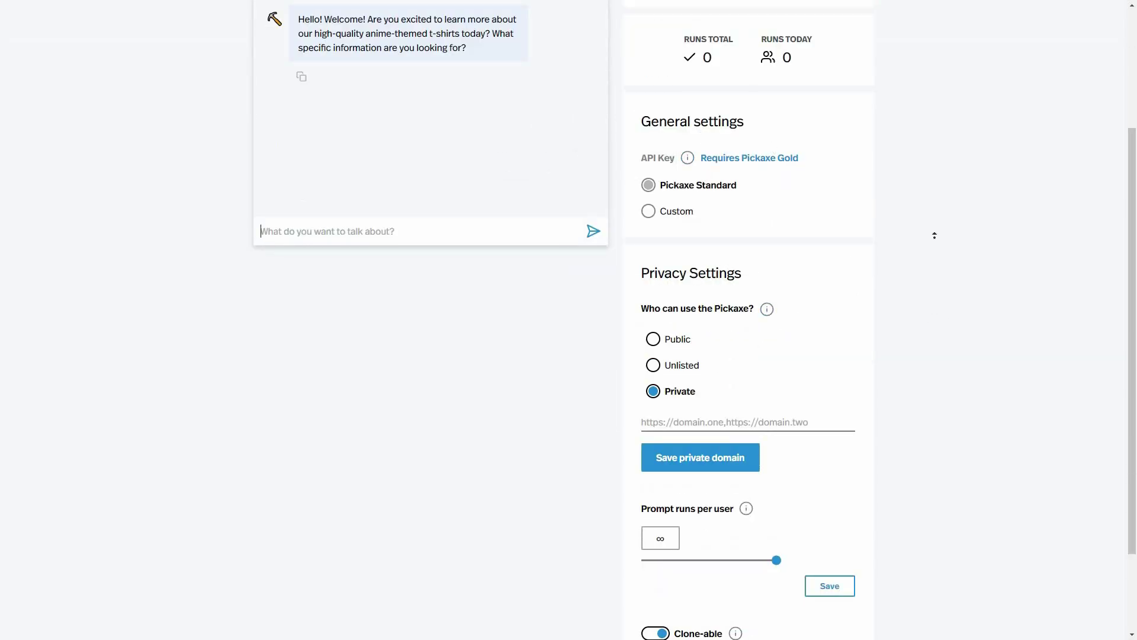
scroll(853, 176, "up", 3)
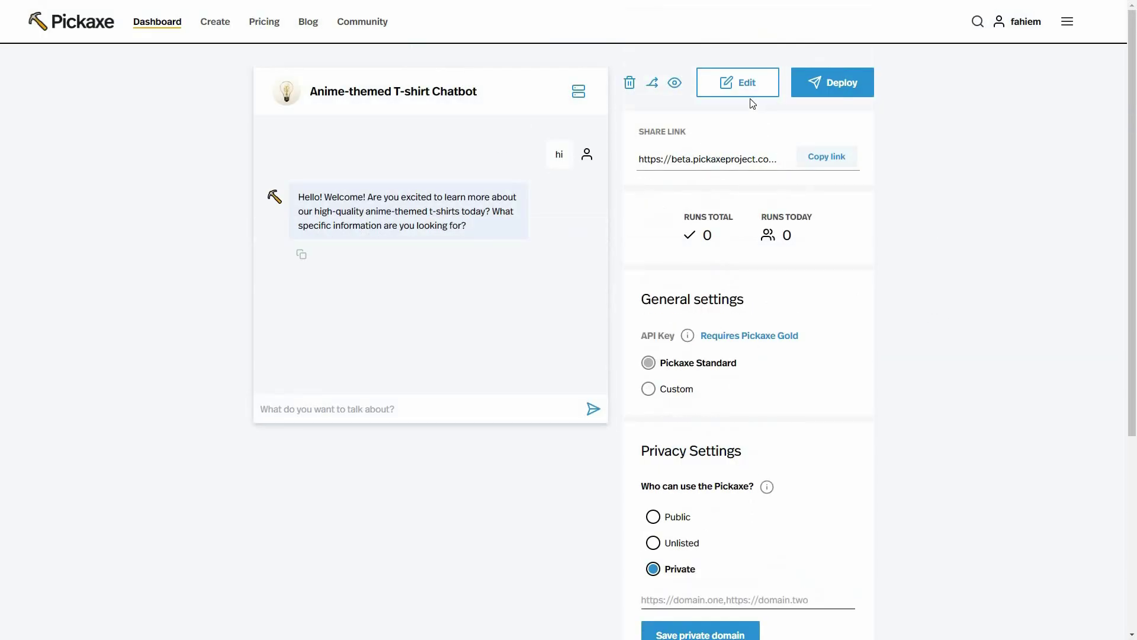
left_click(824, 84)
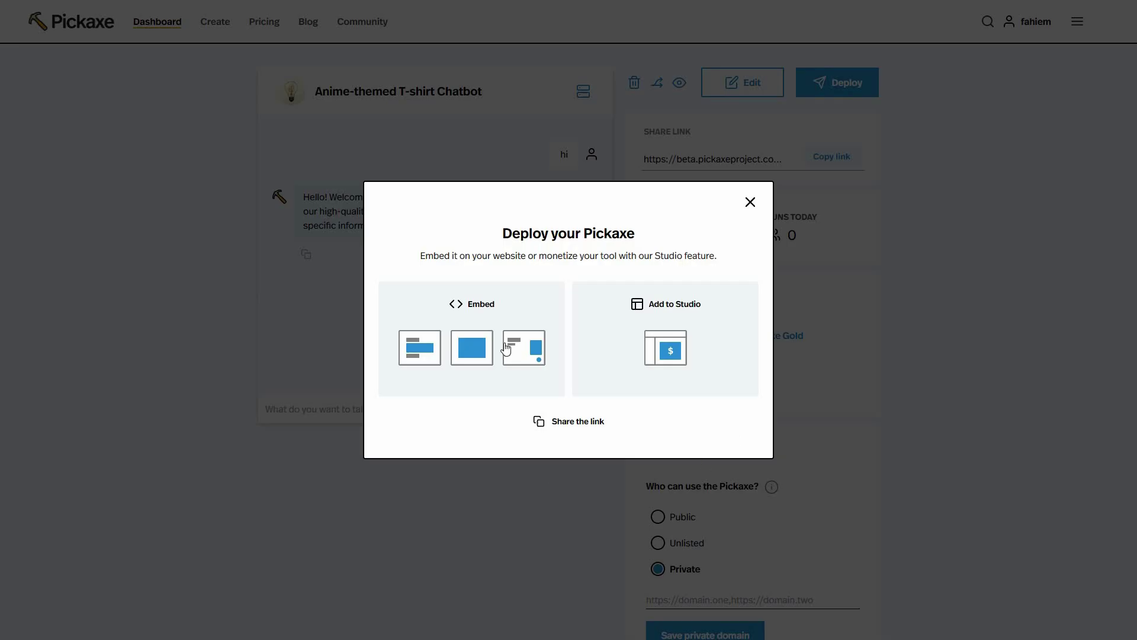
left_click(506, 350)
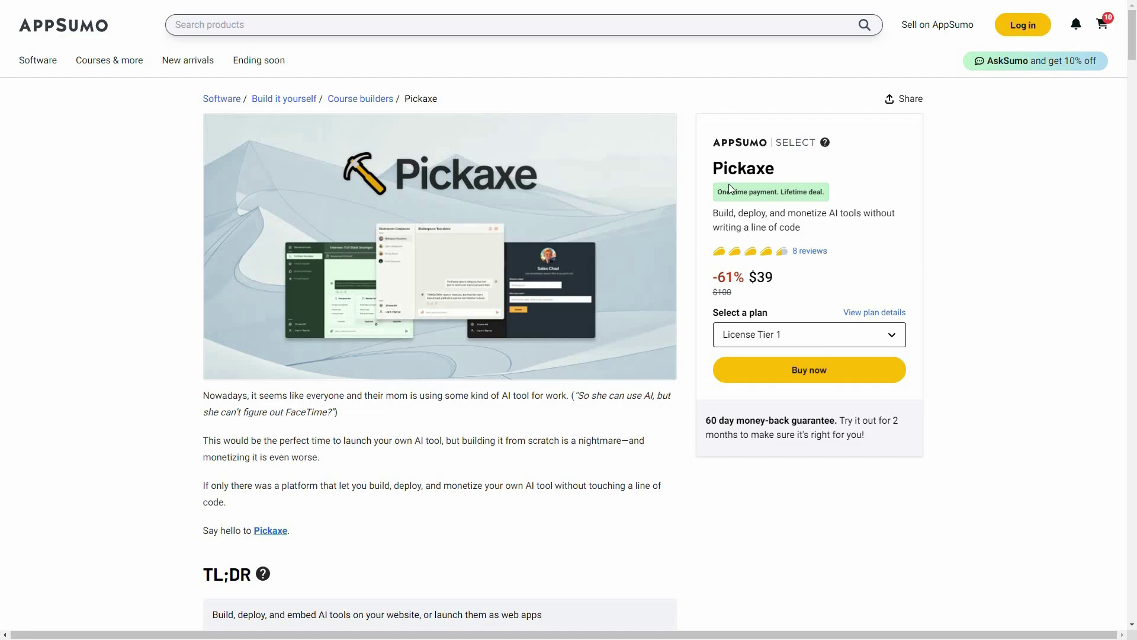
- On Pickaxe's AppSumo page, examine the deal terms, included features and the two license tiers
scroll(308, 104, "down", 3)
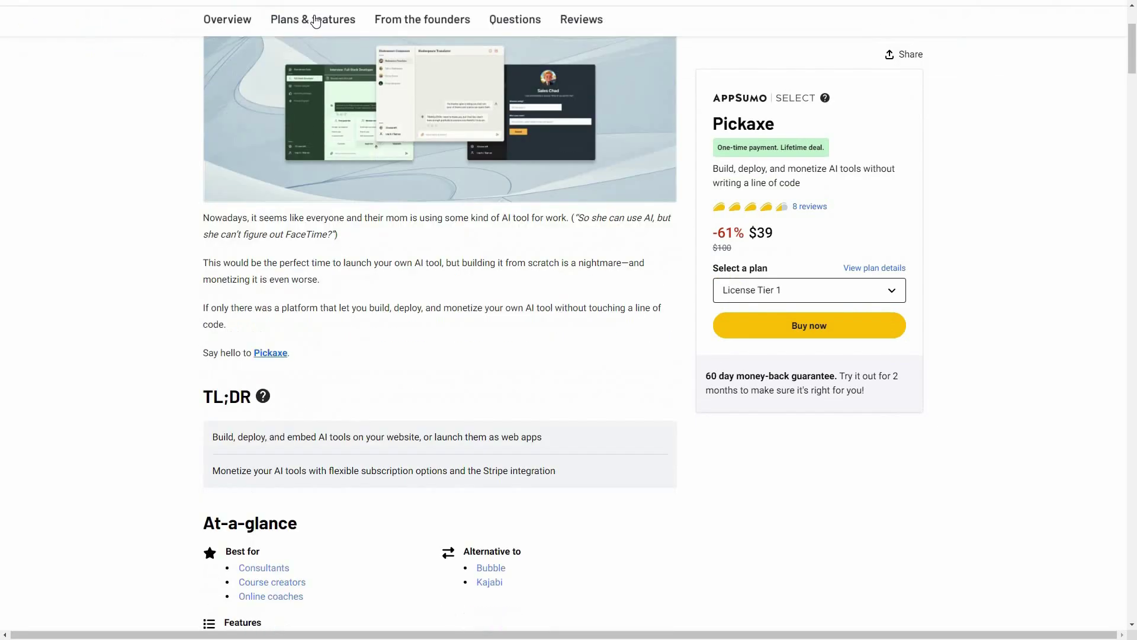
scroll(500, 353, "down", 10)
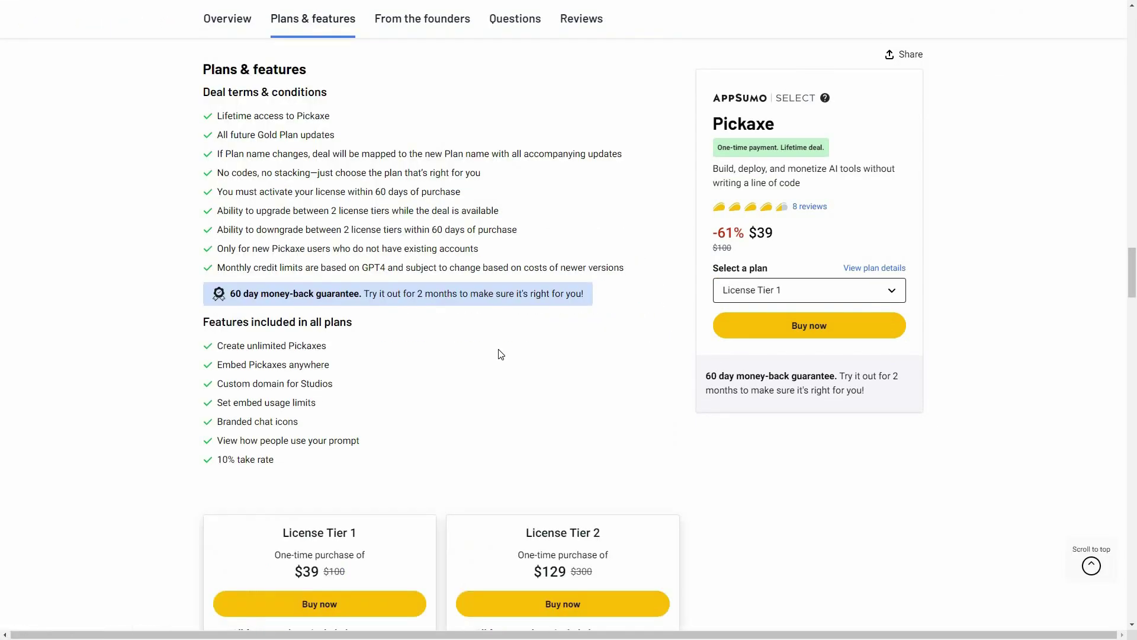
scroll(484, 344, "down", 3)
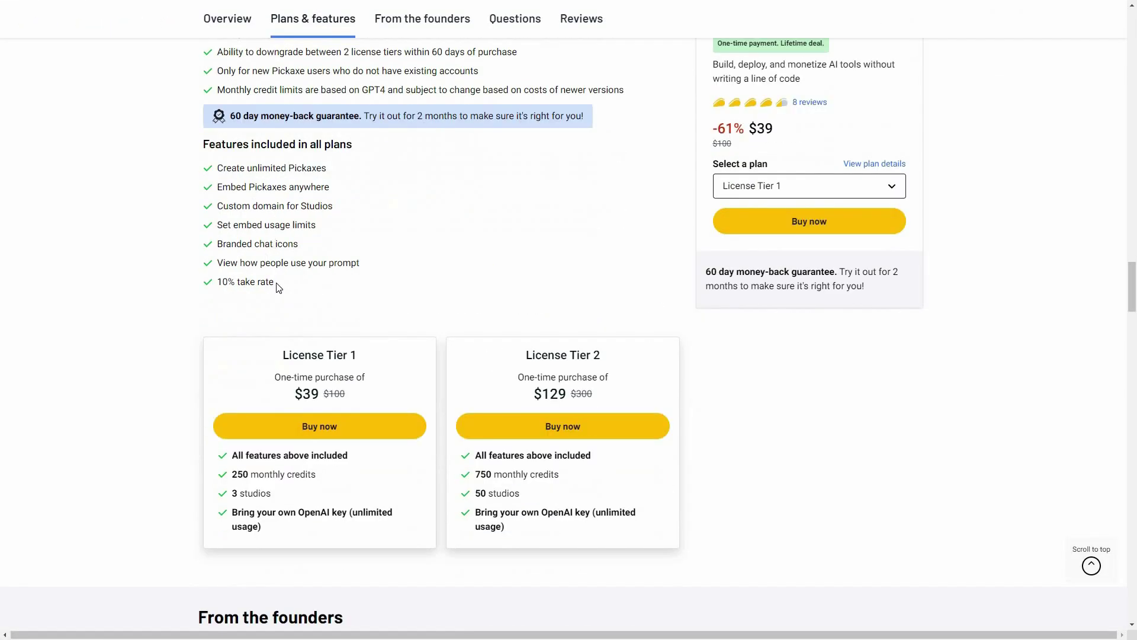